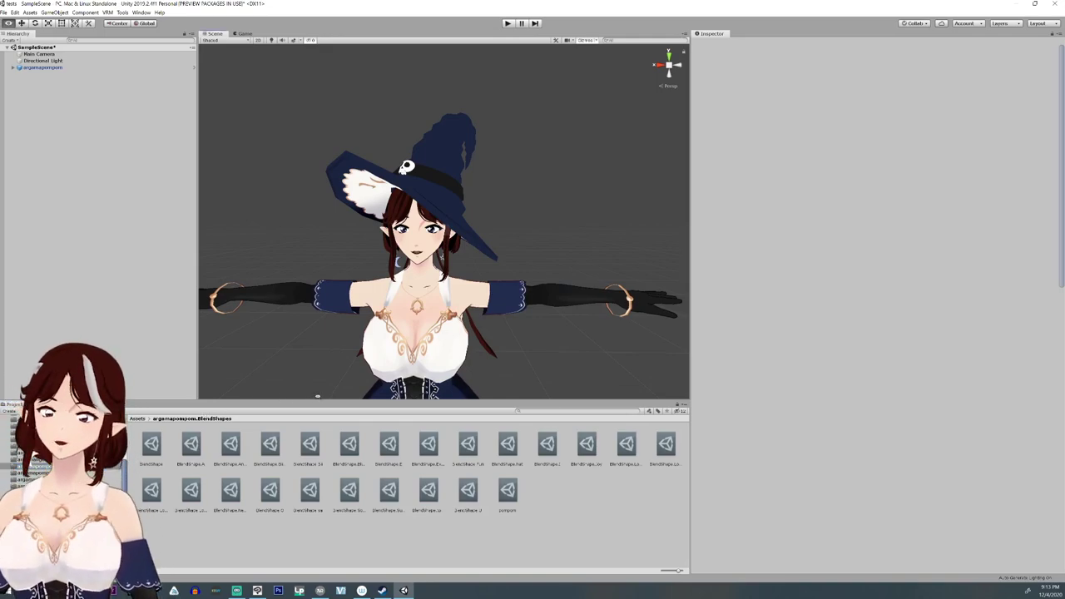
- Orbit around the witch avatar, make the Scene view taller, and switch to the Move tool
right_drag(316, 396, 321, 385)
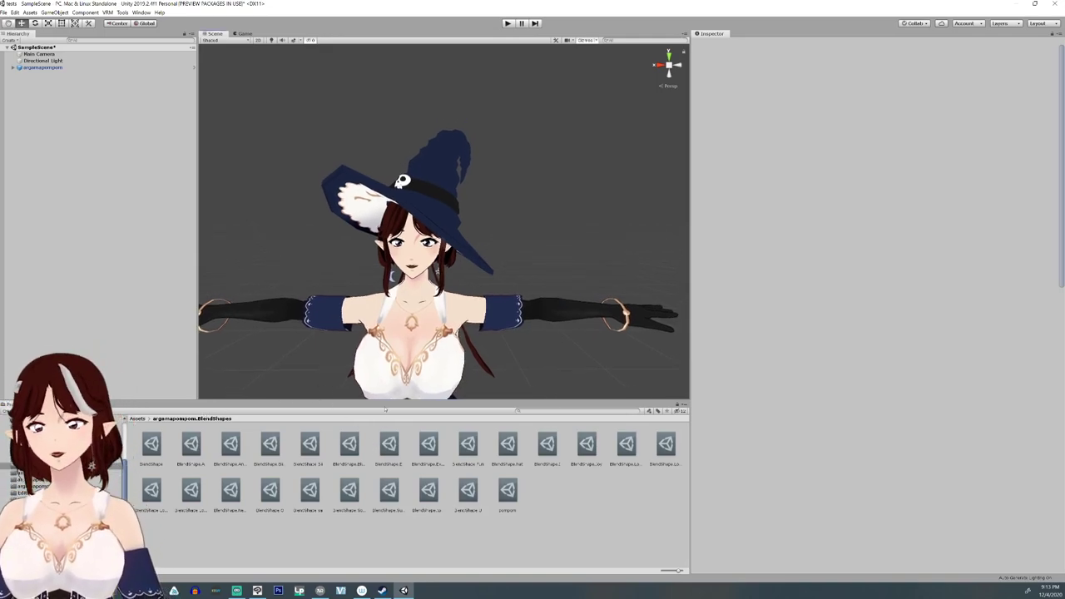
drag(386, 405, 385, 438)
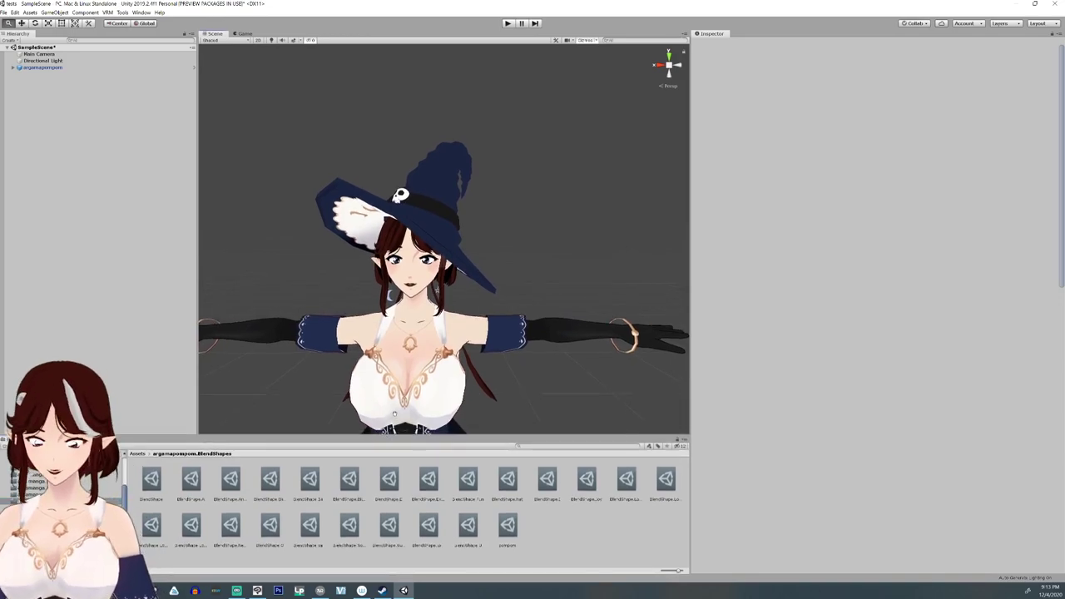
key(w)
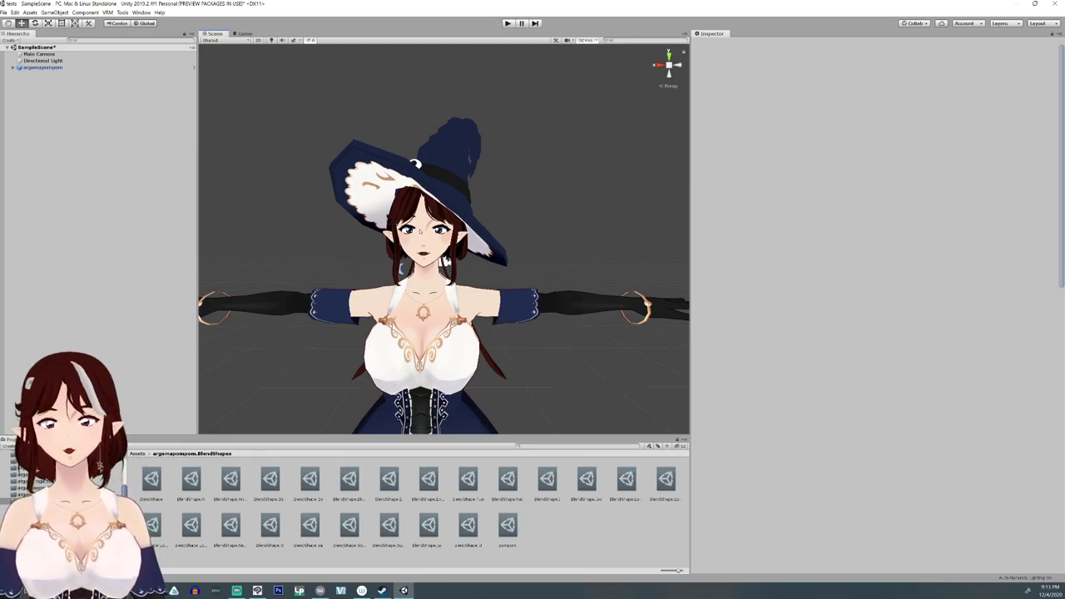
- Select the argamapompom avatar's Face child to show its Skinned Mesh Renderer and 10 materials
click(108, 13)
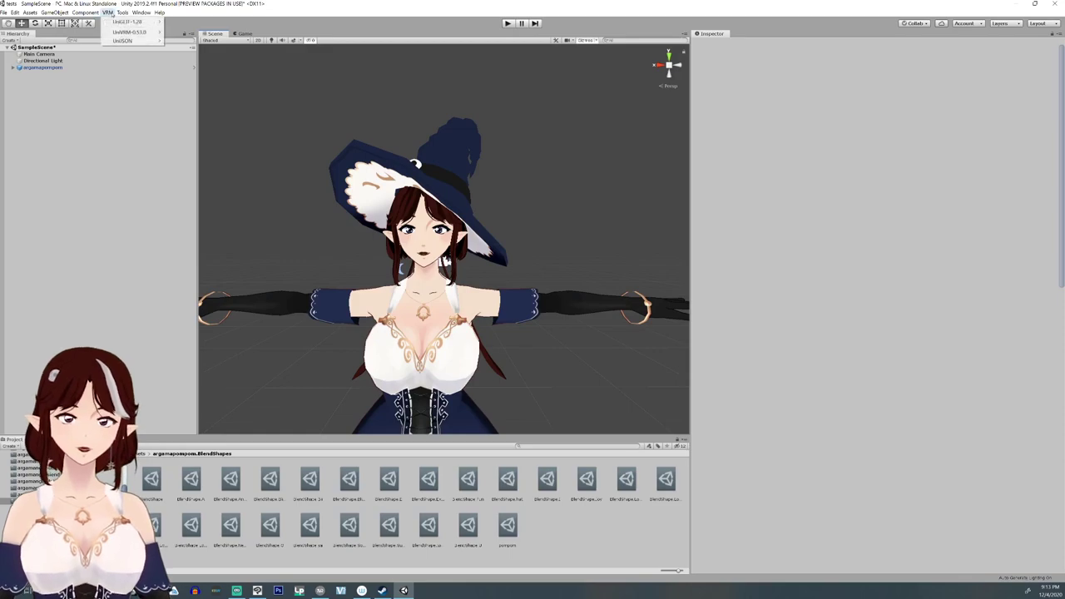
mouse_move(109, 32)
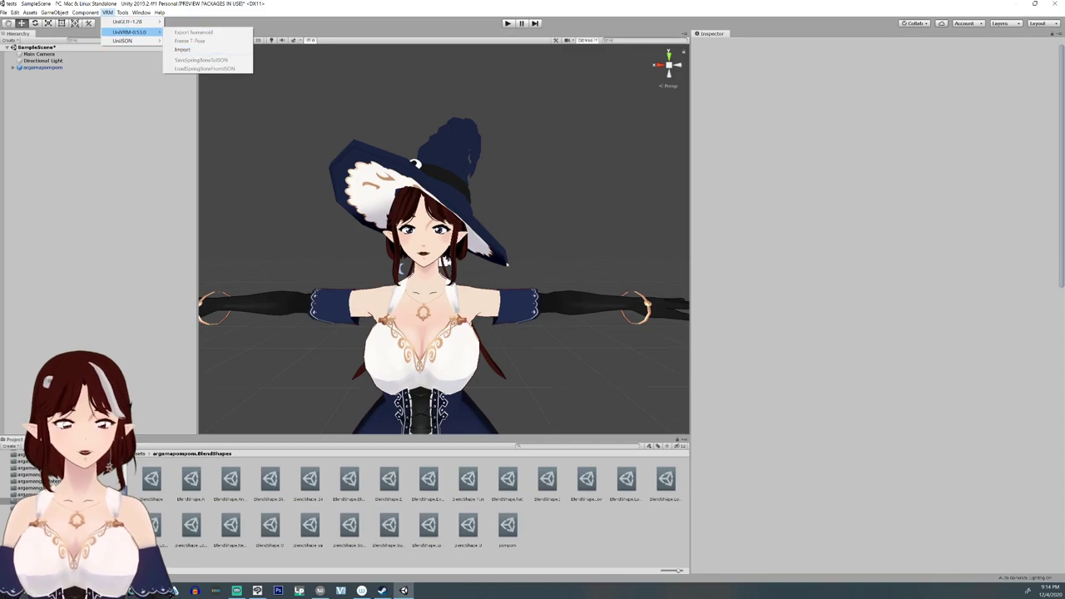
click(41, 67)
click(415, 163)
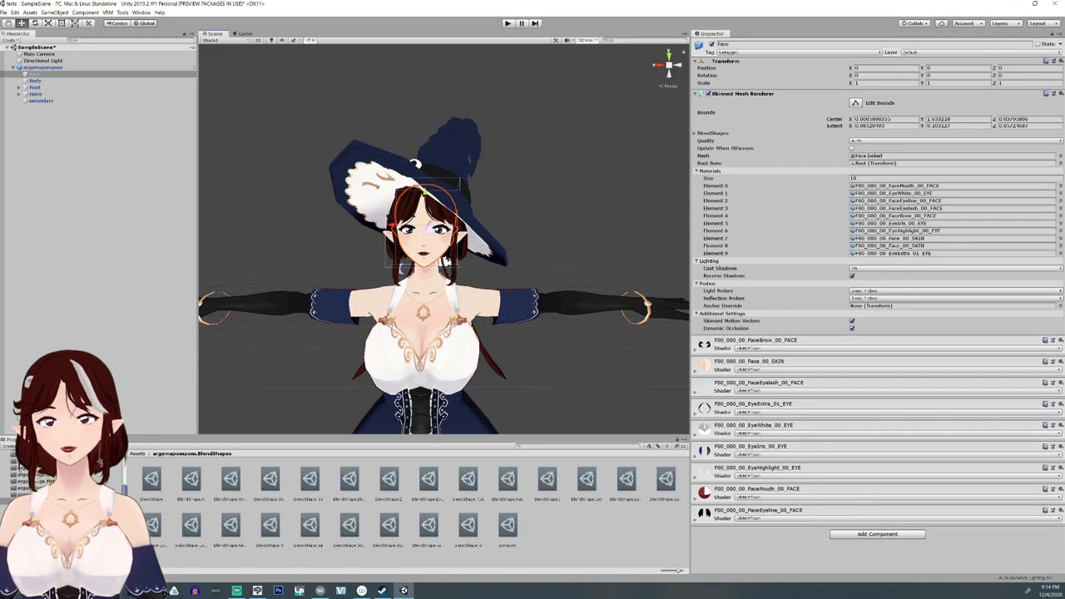
- Open the avatar's BlendShape asset, enlarge the face preview, and select the O clip
click(16, 499)
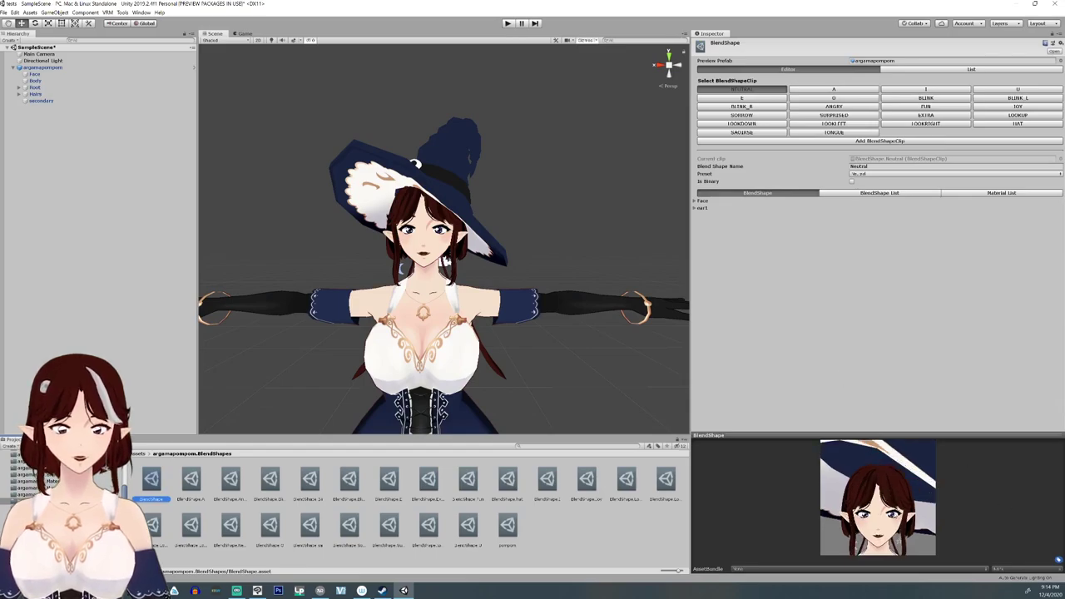
drag(808, 436, 808, 363)
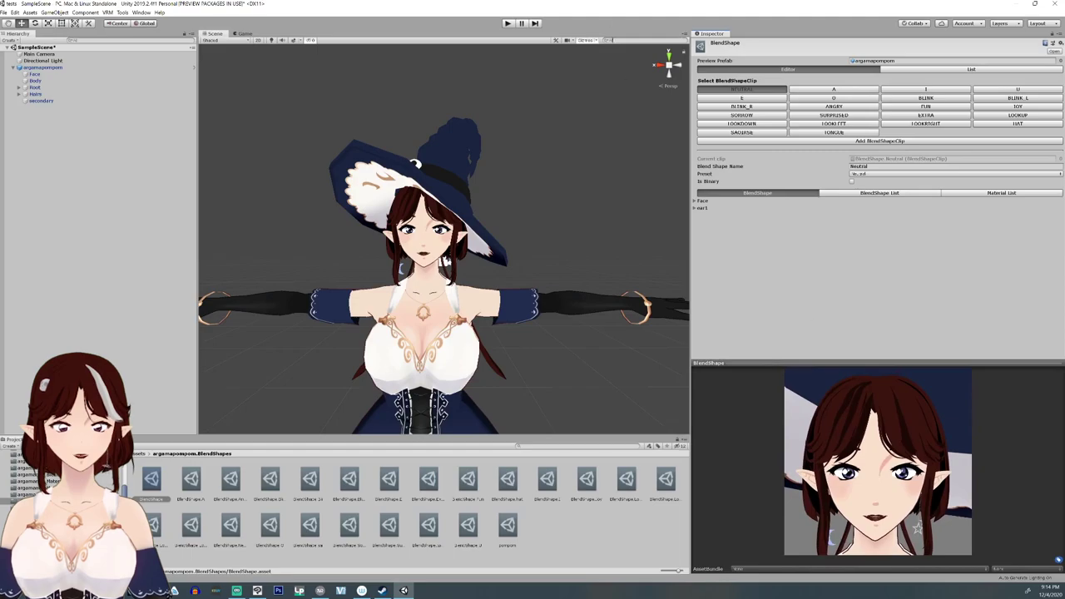
click(825, 98)
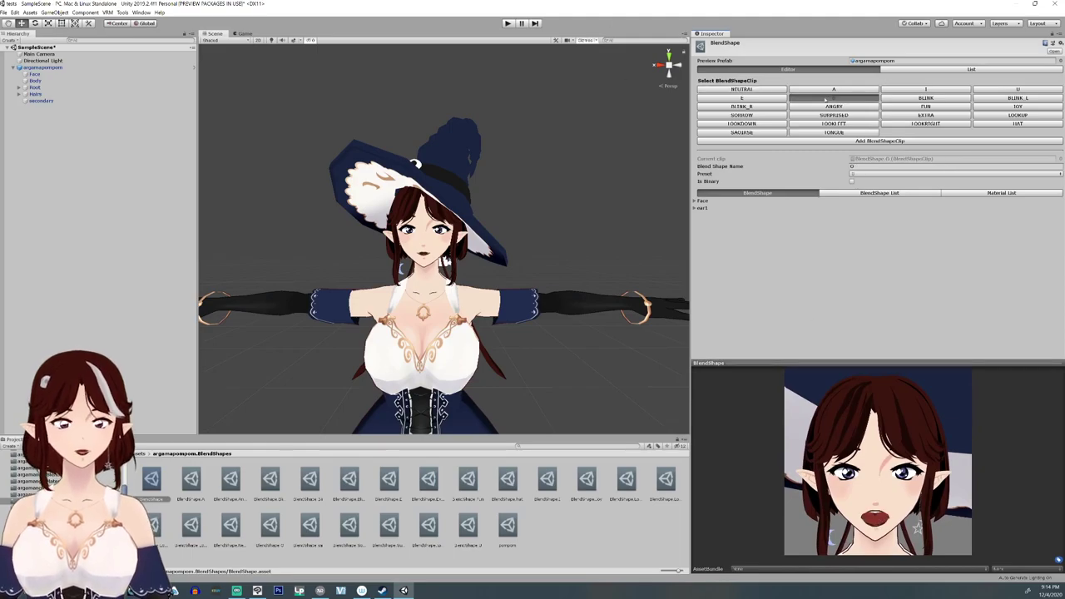
- Set the Face mesh's HA_Fung2 fang blend shape to 100 in the O clip
click(702, 200)
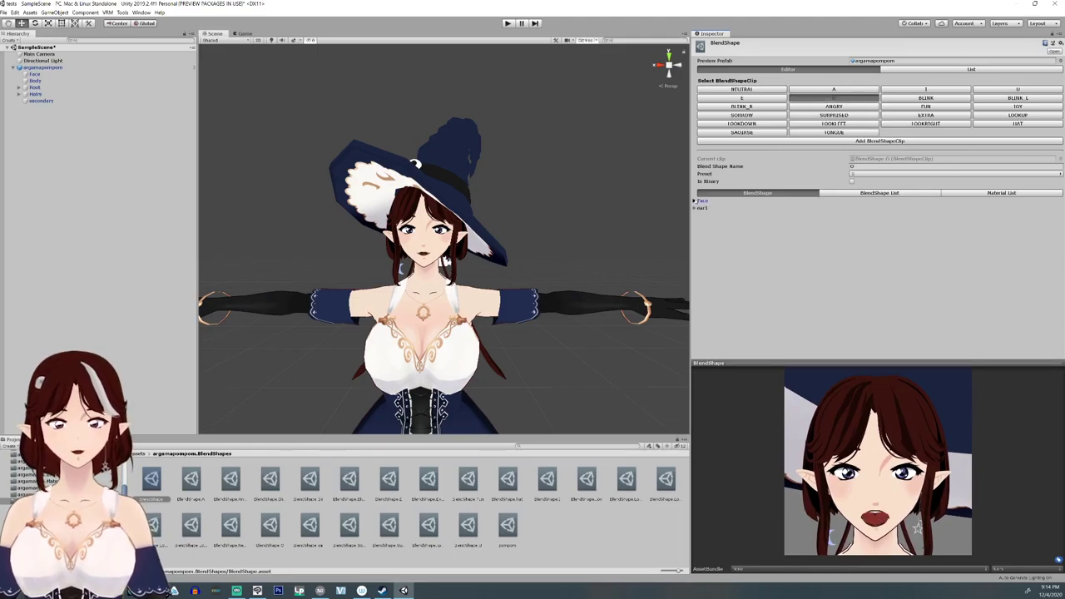
scroll(820, 245, down, 5)
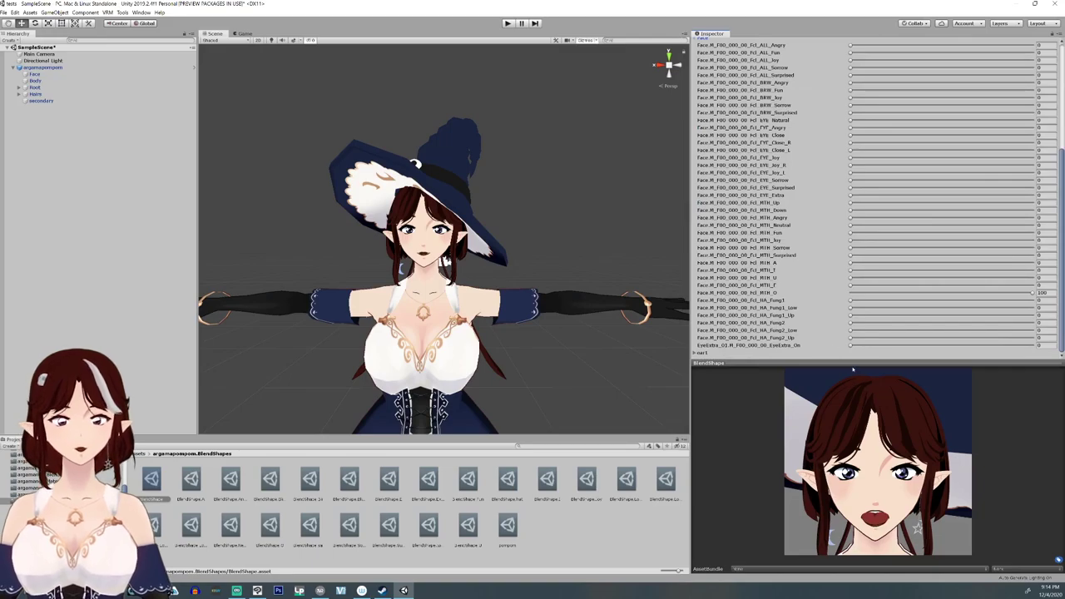
scroll(850, 329, up, 5)
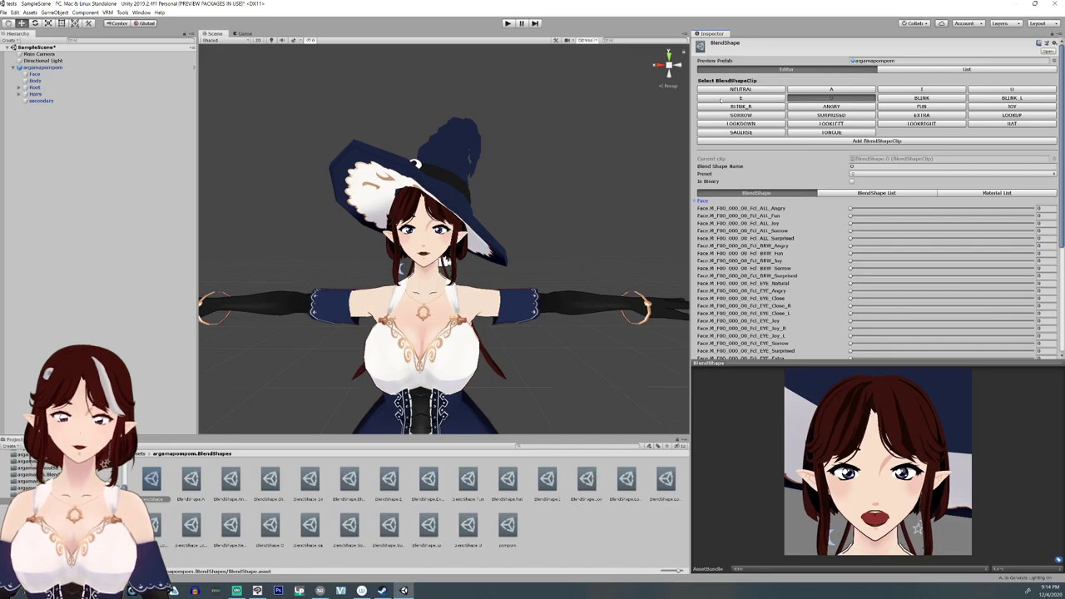
scroll(752, 284, down, 5)
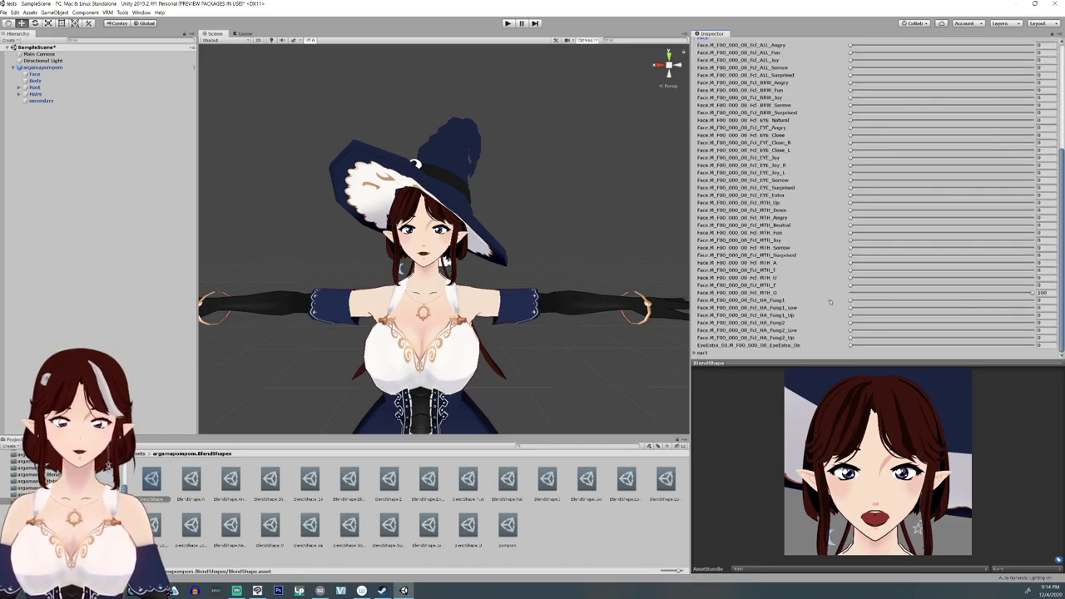
drag(851, 326, 1034, 323)
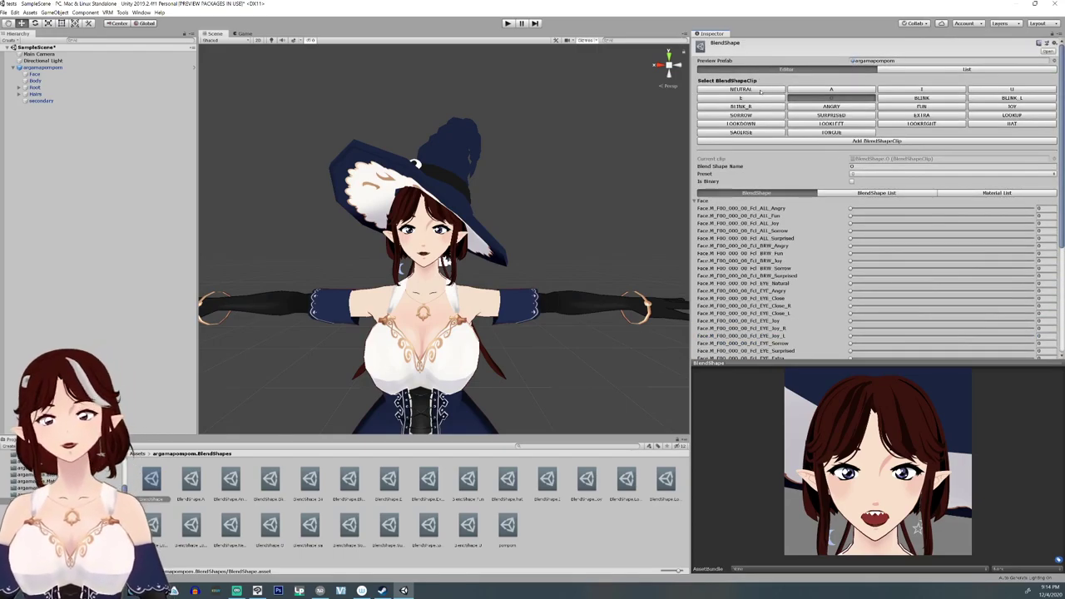
- Inspect the Face blend shape sliders of the NEUTRAL clip
click(759, 88)
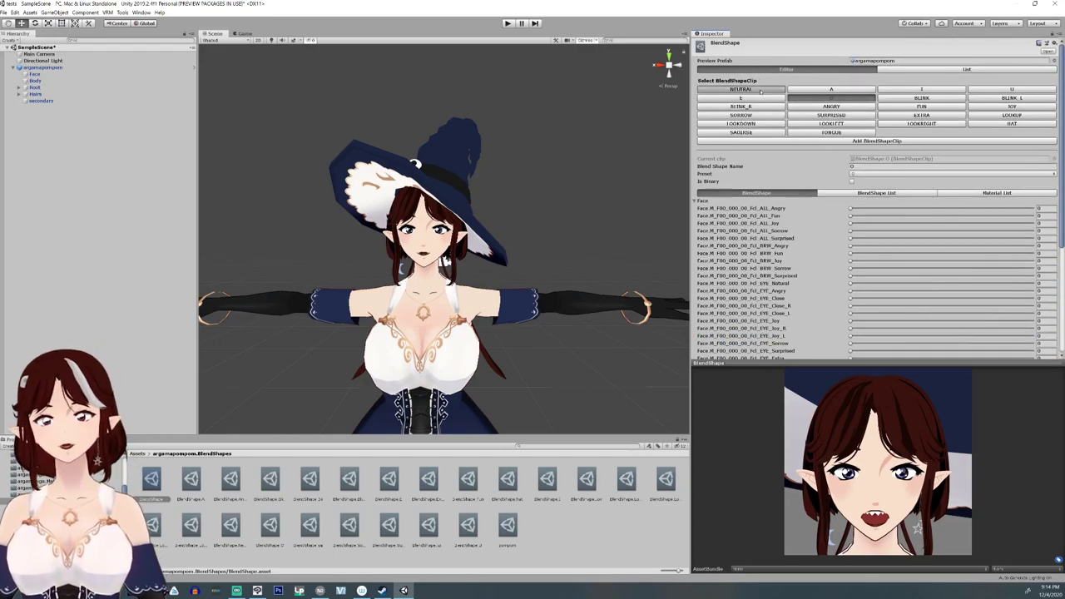
click(696, 201)
scroll(874, 200, down, 5)
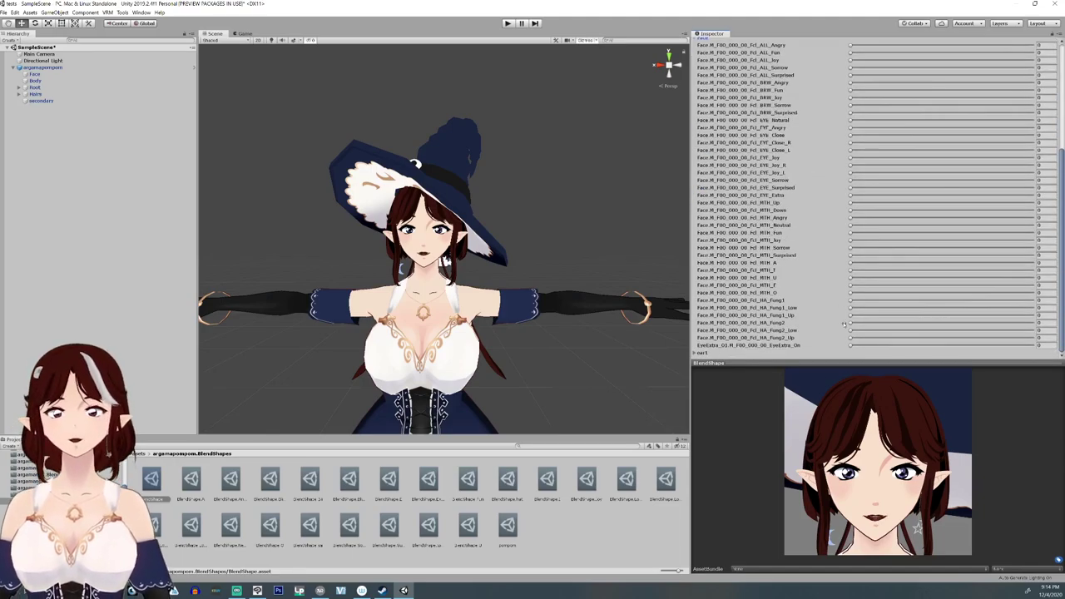
scroll(838, 90, up, 5)
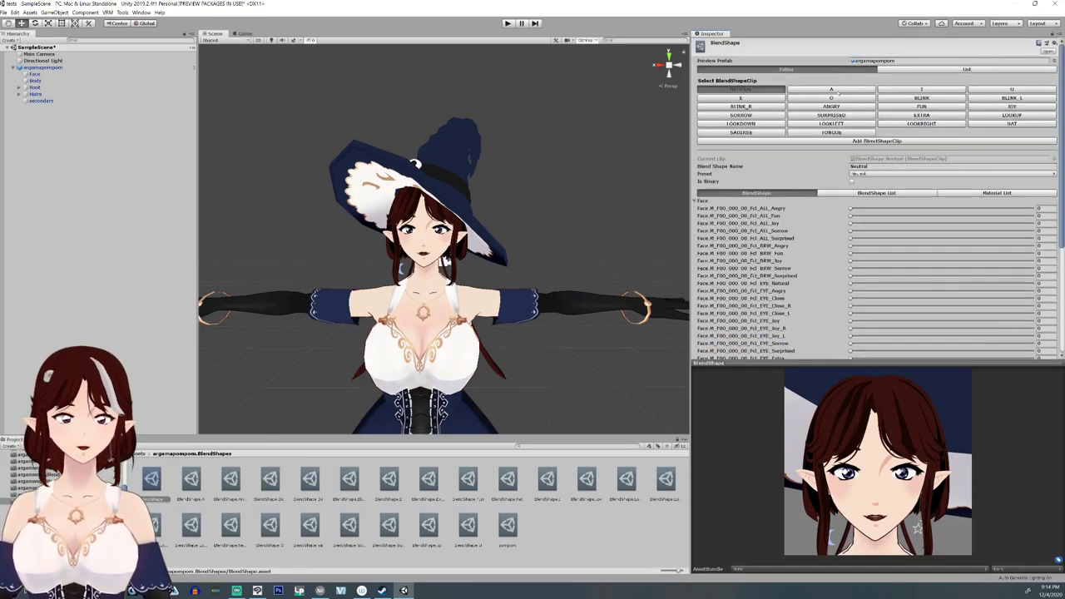
- Set HA_Fung2 to 100 in the A clip and collapse the Face list
click(836, 90)
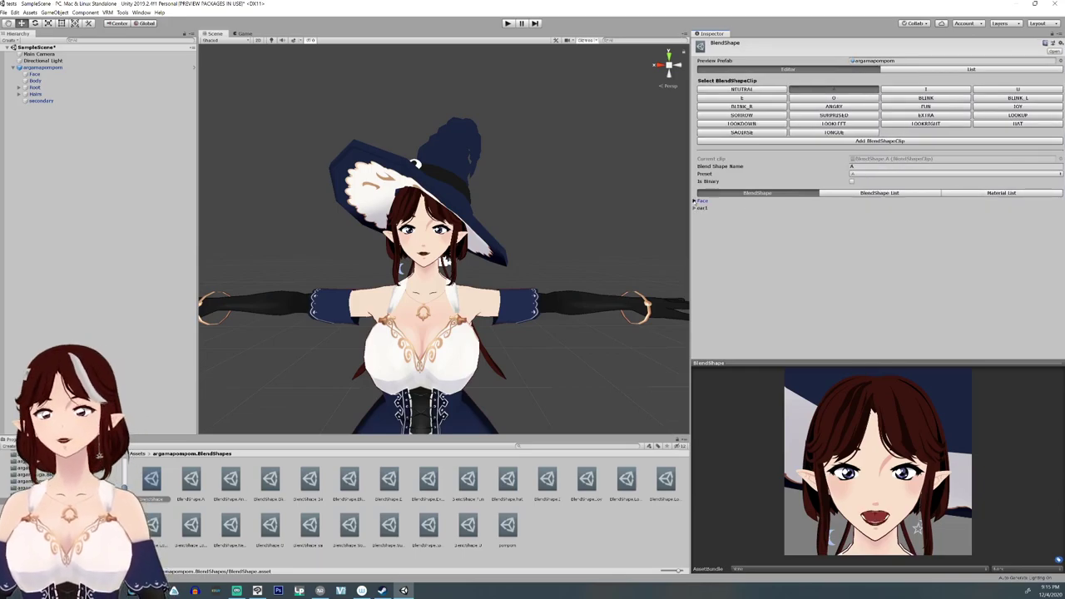
click(695, 200)
scroll(862, 261, down, 5)
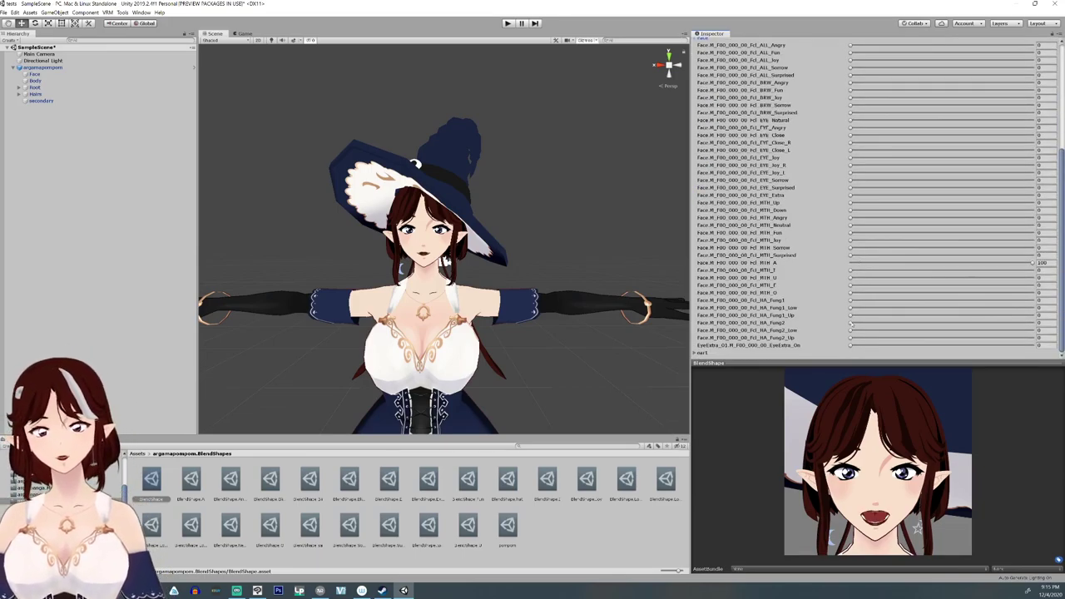
drag(852, 323, 1035, 324)
scroll(874, 199, up, 6)
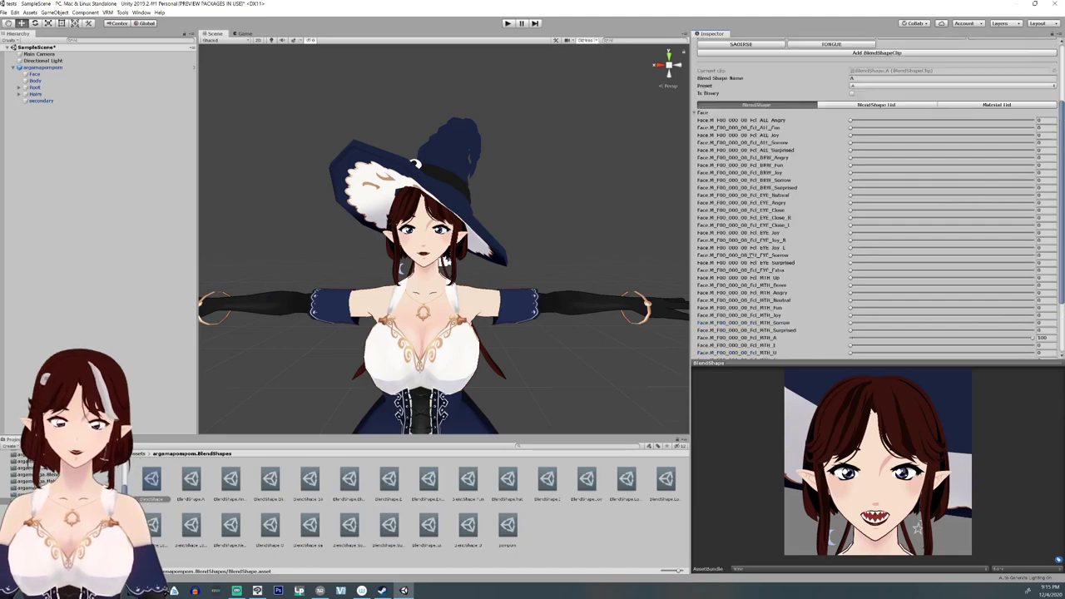
click(829, 90)
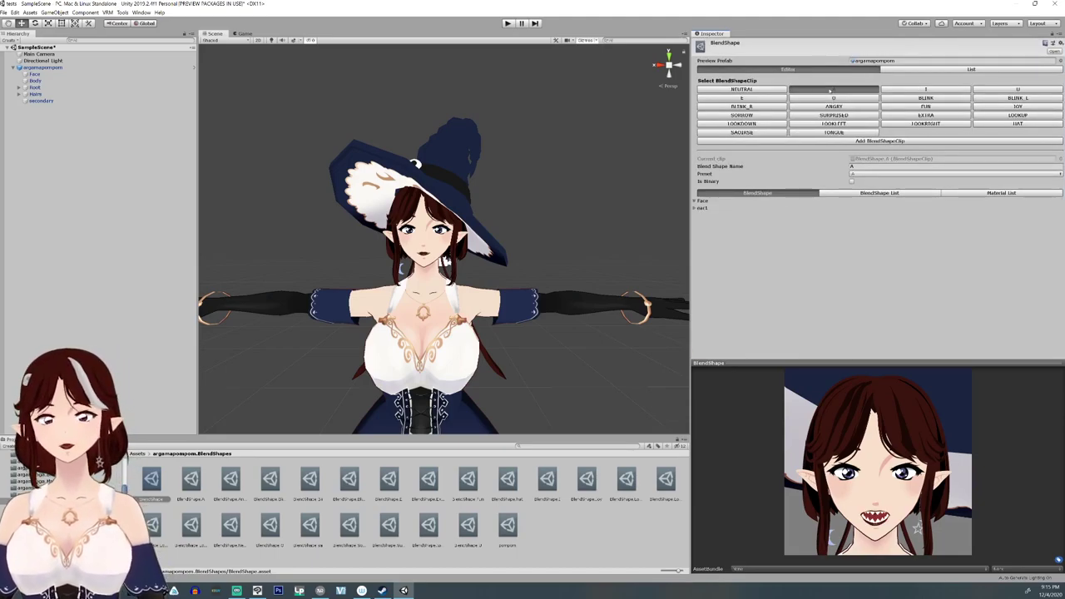
- Settle on the I clip and raise its HA_Fung2 fang blend shape
click(922, 90)
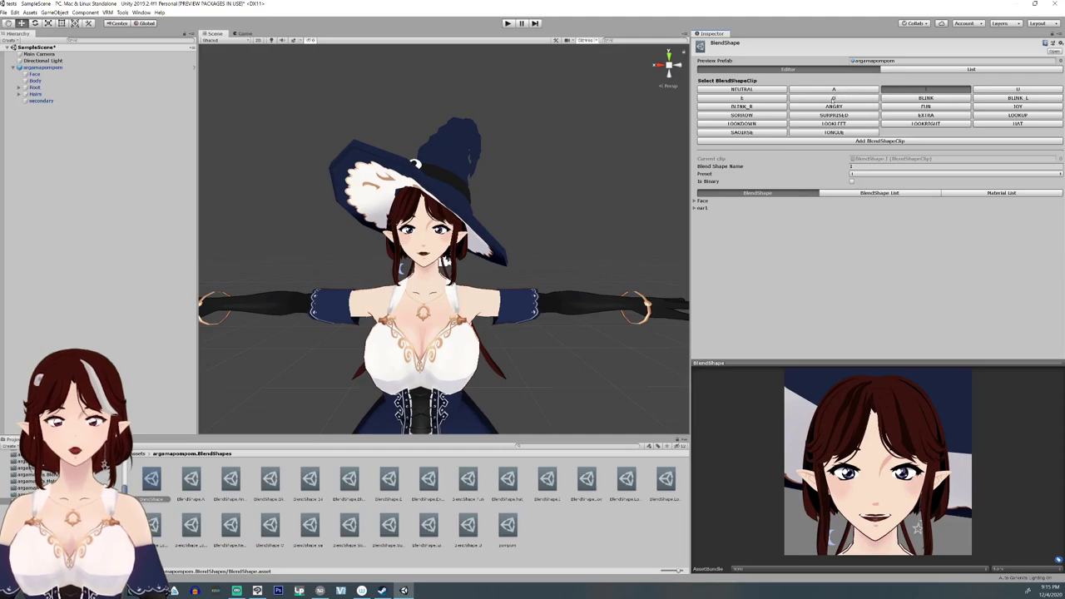
click(833, 98)
click(903, 91)
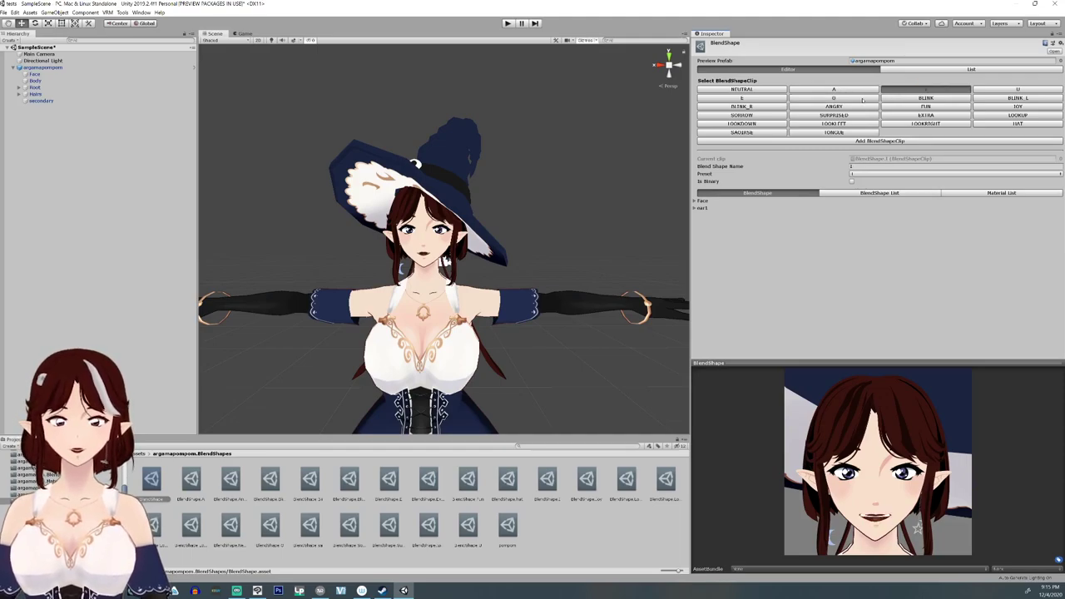
click(859, 99)
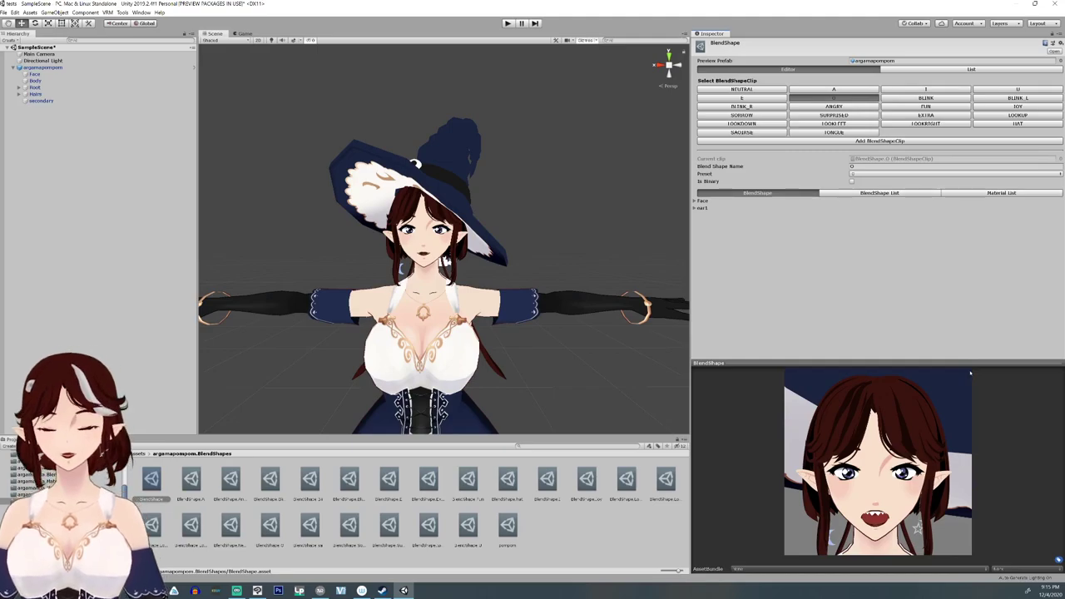
click(935, 91)
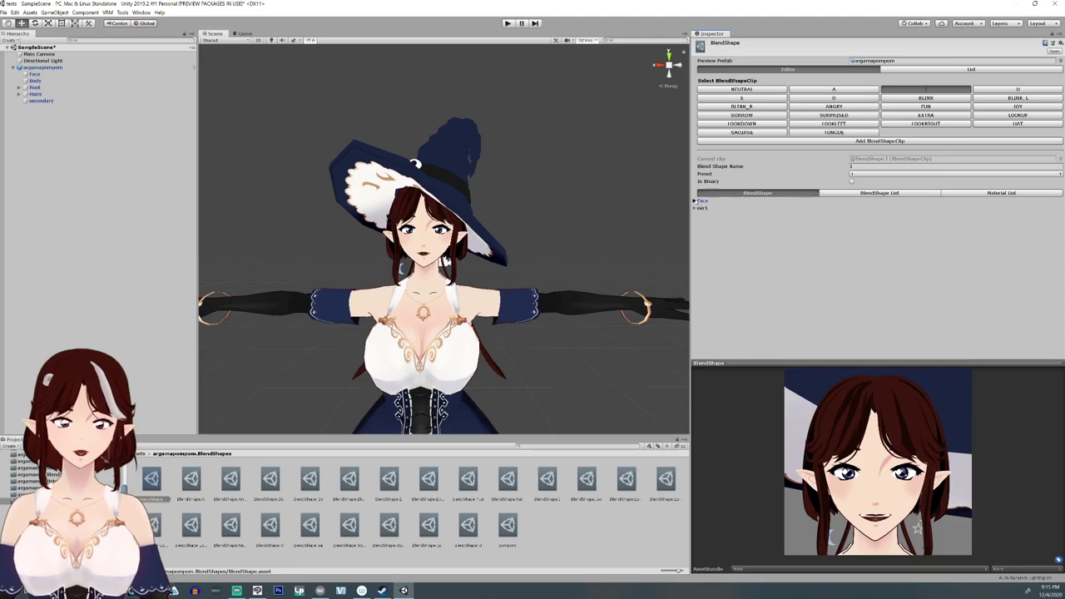
click(699, 201)
scroll(804, 349, down, 5)
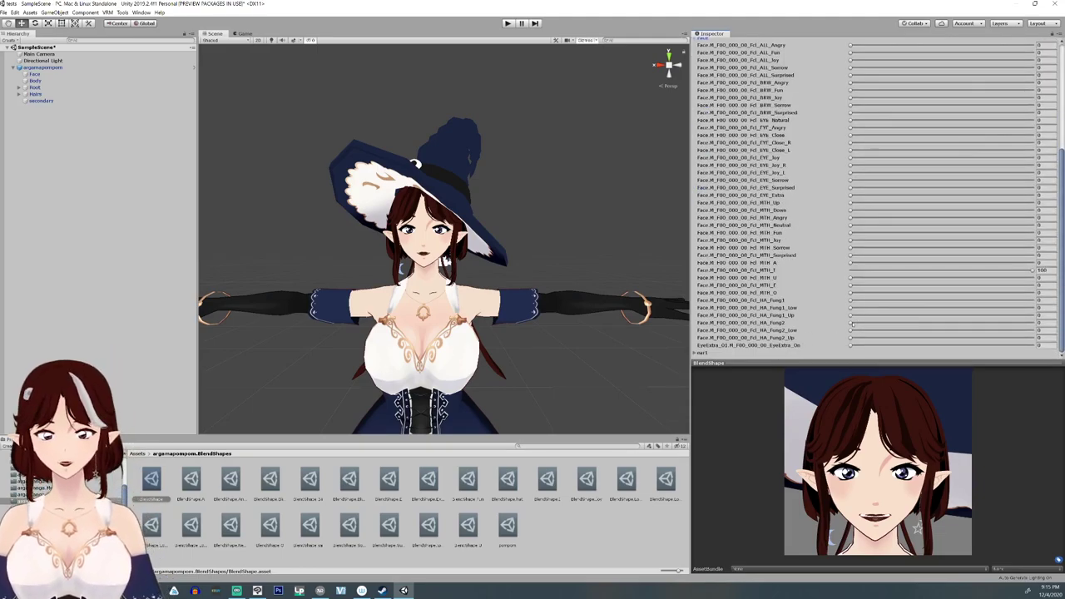
drag(852, 325, 884, 324)
scroll(938, 205, up, 5)
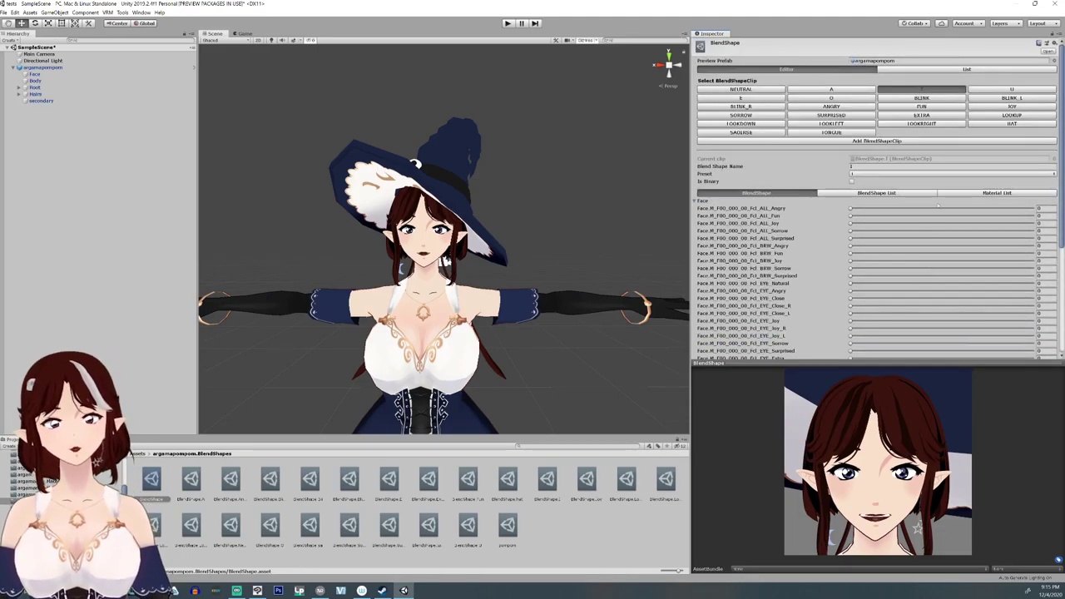
- Raise the HA_Fung2 fang blend shape in the U clip
click(1012, 89)
click(699, 200)
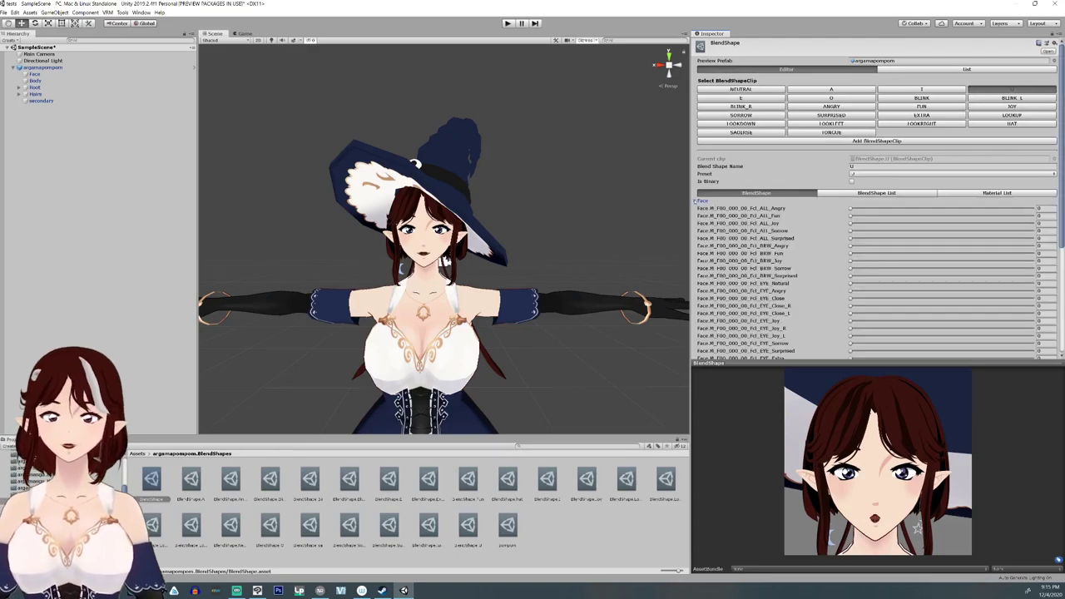
scroll(788, 249, down, 5)
drag(850, 323, 895, 325)
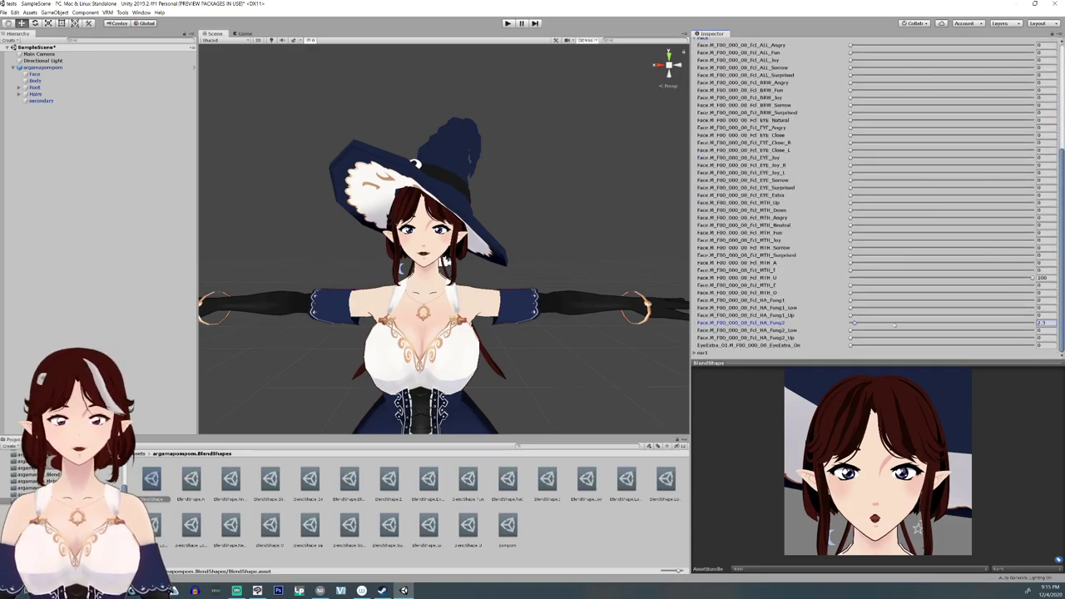
scroll(786, 208, up, 5)
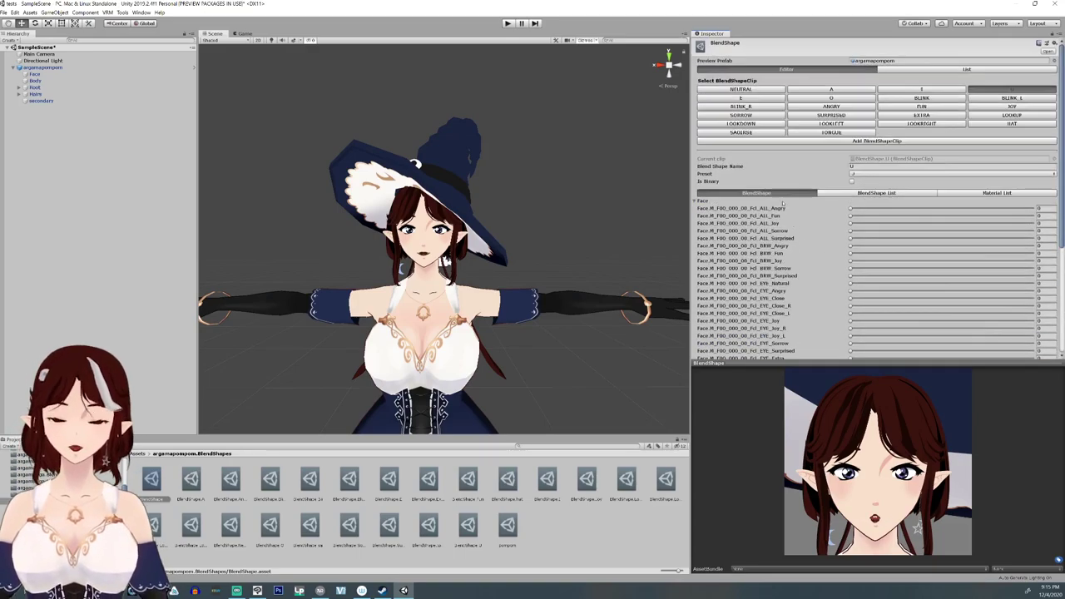
- Review the E clip's Face sliders, then return to the O clip
click(742, 98)
click(699, 201)
scroll(811, 329, down, 5)
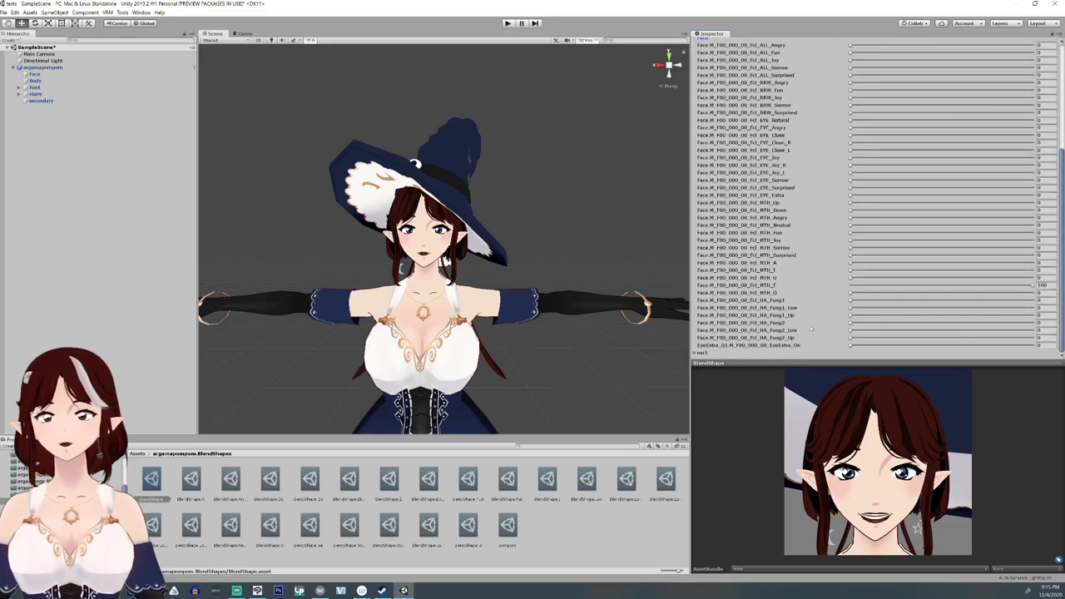
scroll(778, 323, up, 5)
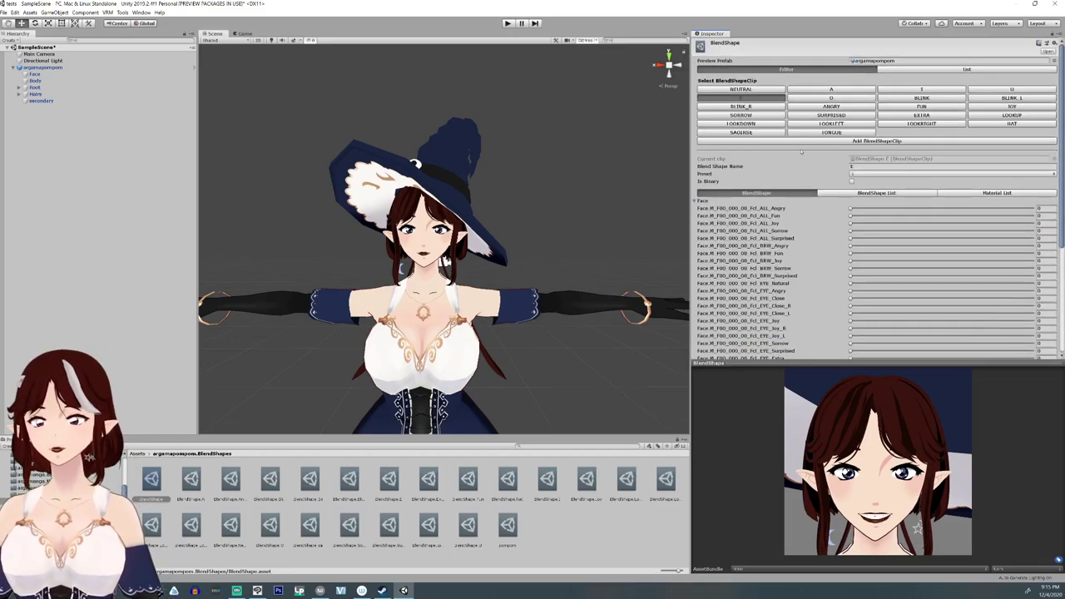
click(813, 98)
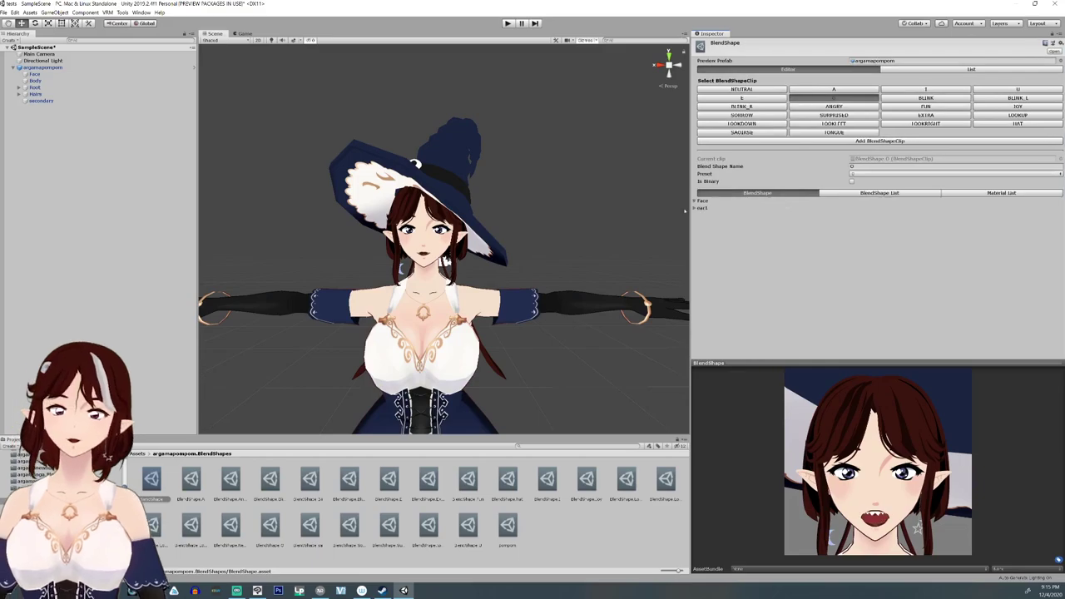
- Check the Face blend shape sliders in the Blink and Blink_L clips
click(911, 101)
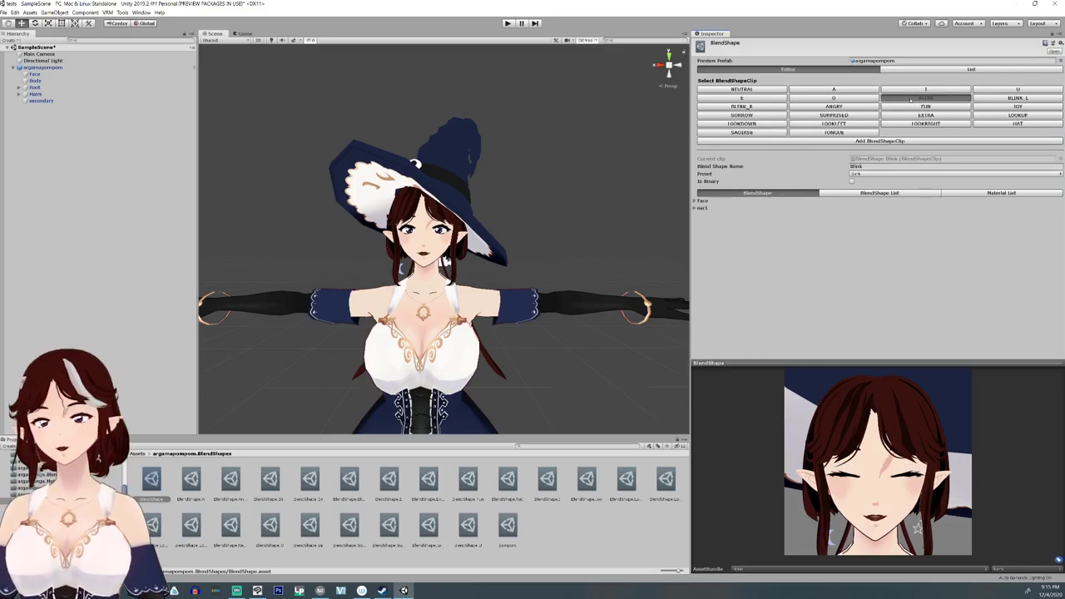
click(695, 201)
scroll(869, 295, down, 5)
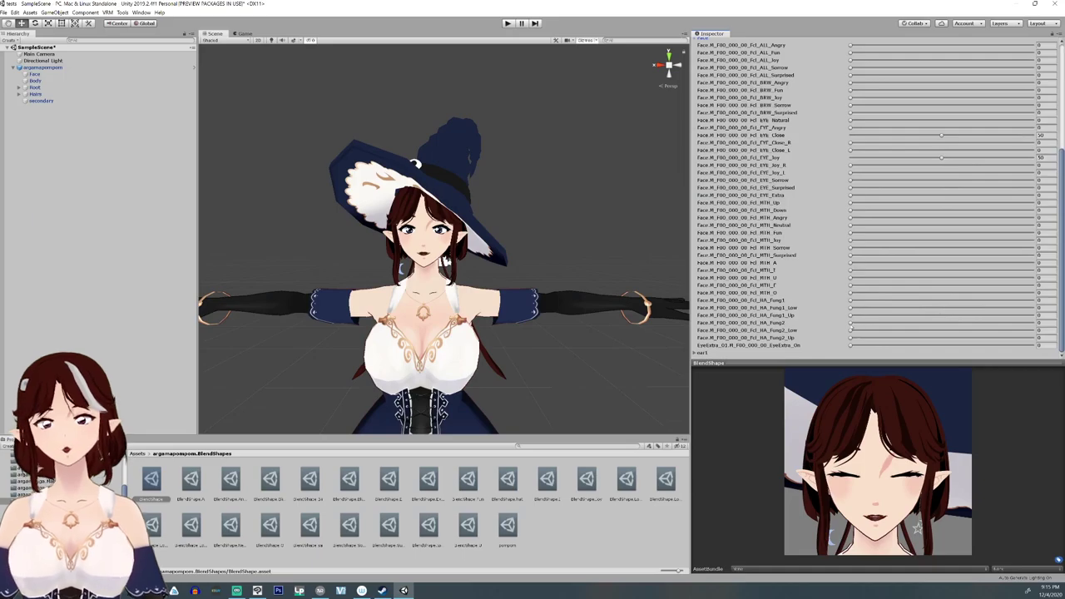
scroll(964, 230, up, 5)
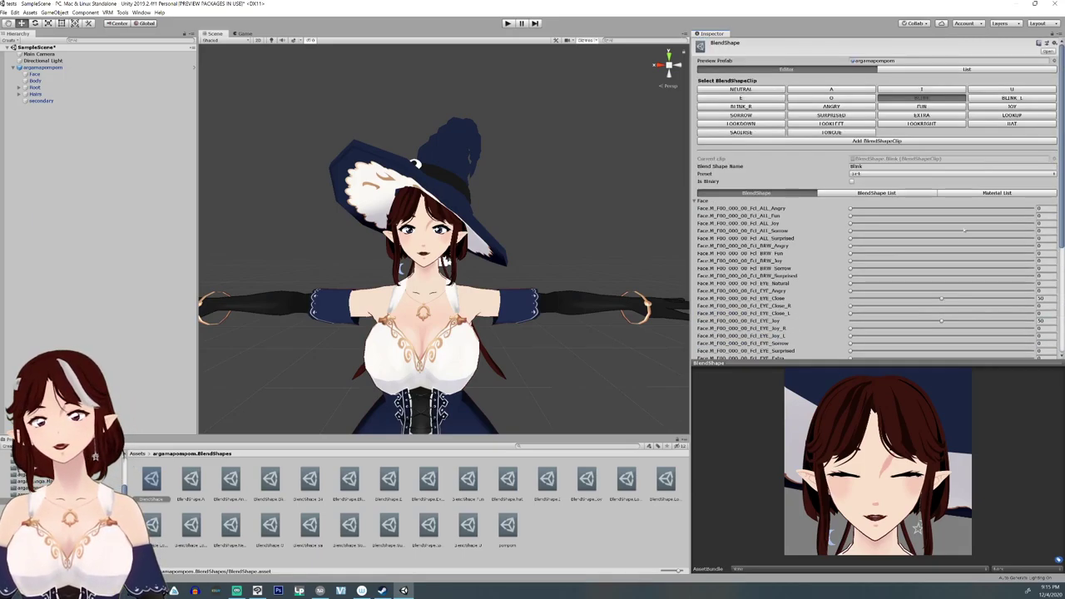
click(996, 98)
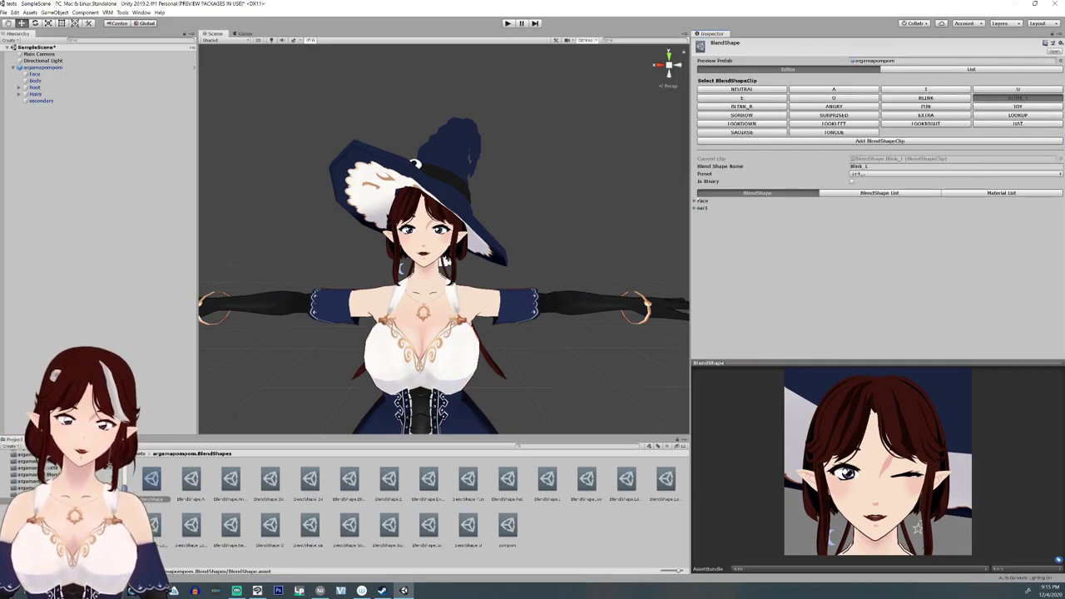
click(701, 201)
scroll(849, 318, down, 5)
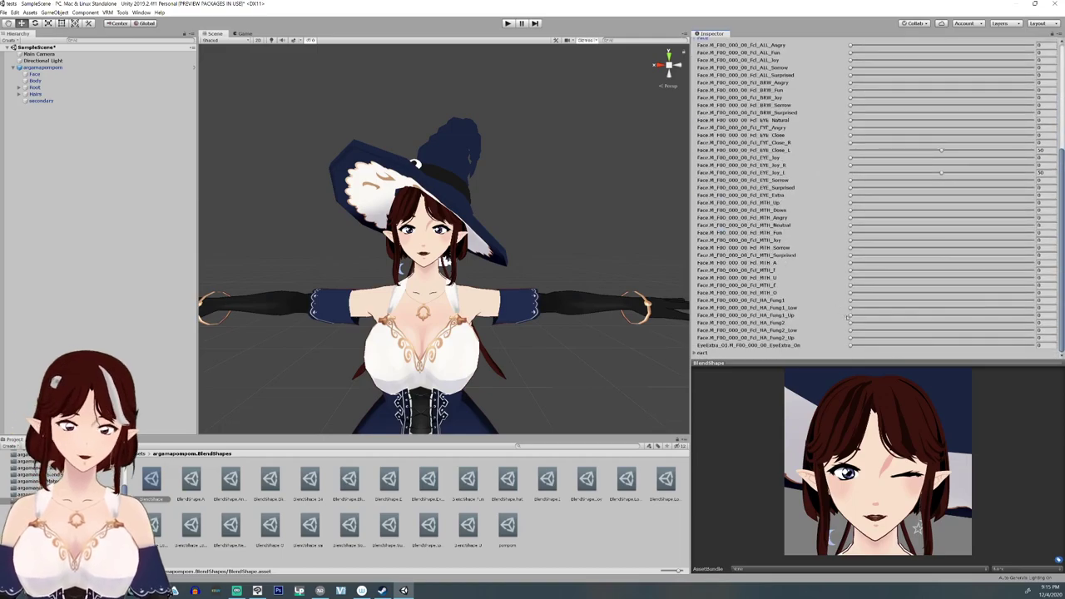
scroll(853, 326, up, 5)
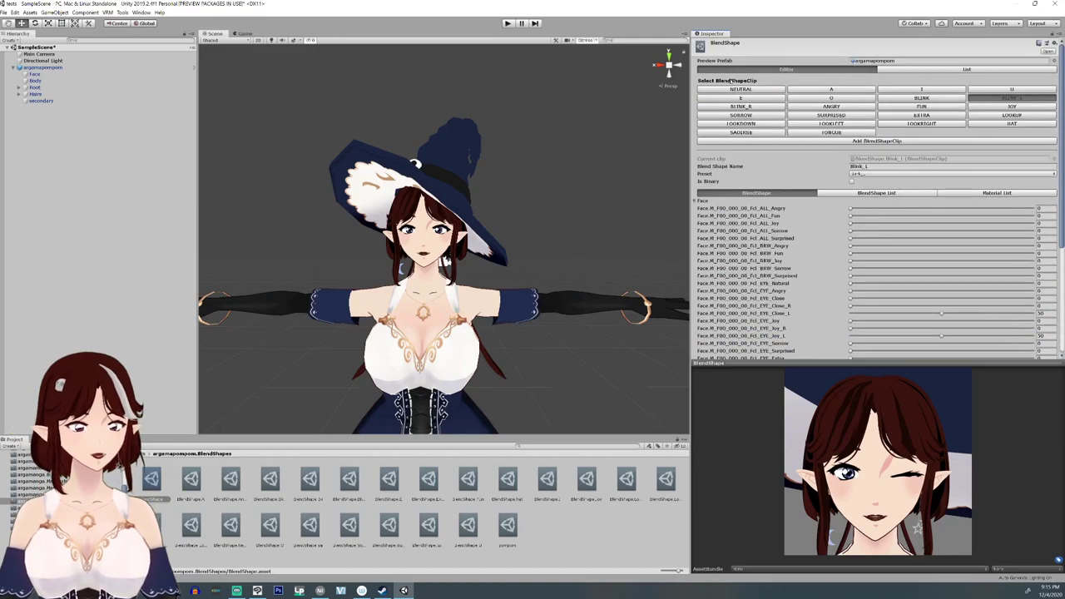
- Set HA_Fung2 to 100 in the Blink_R clip, then select the argamapompom avatar root
click(733, 107)
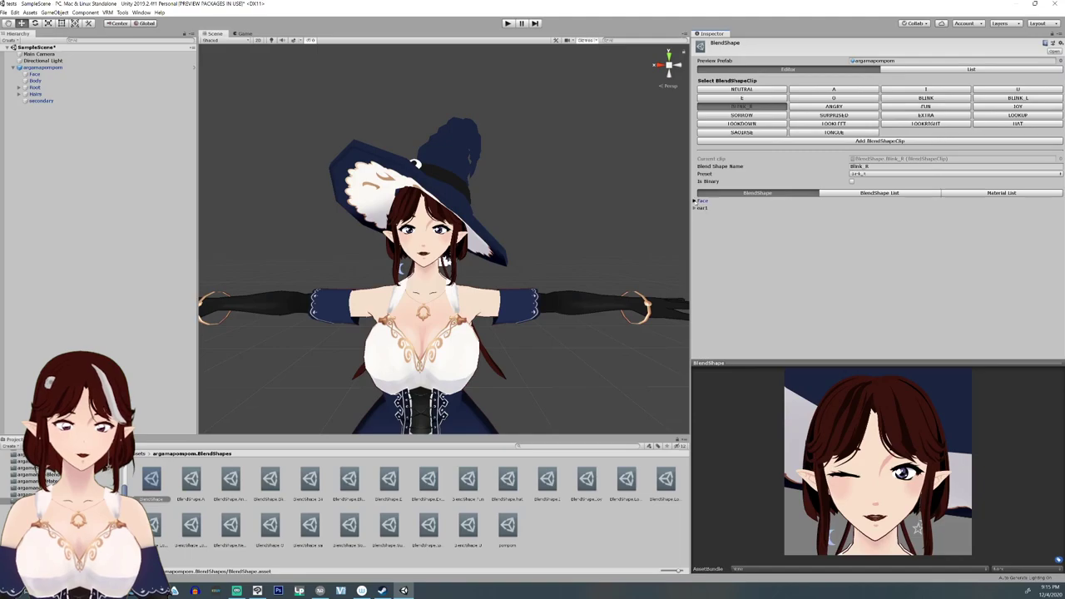
scroll(853, 319, down, 3)
scroll(853, 323, down, 3)
drag(852, 323, 1032, 323)
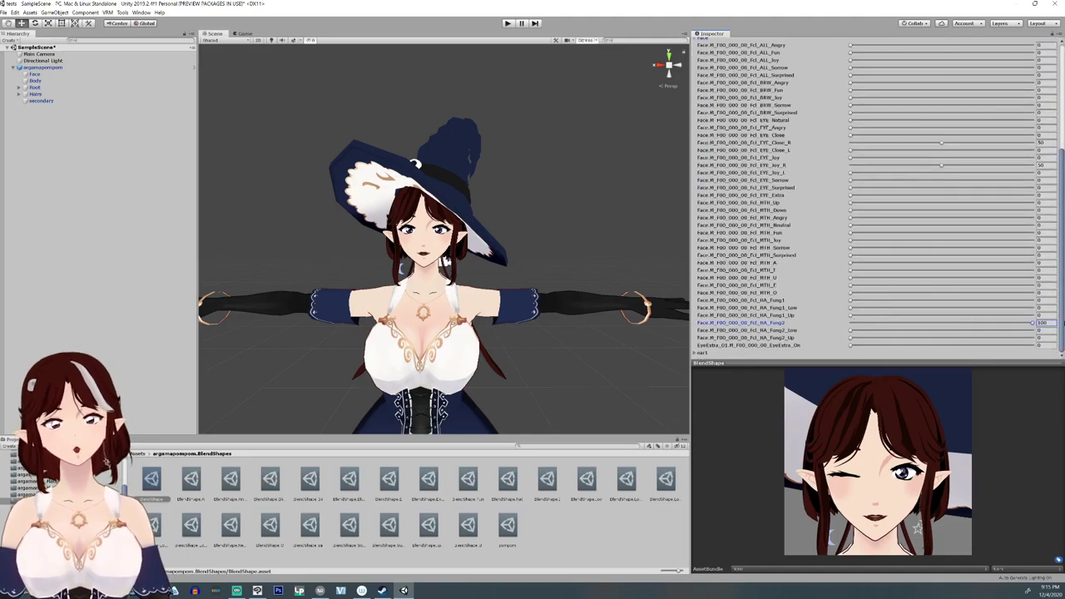
scroll(820, 247, up, 6)
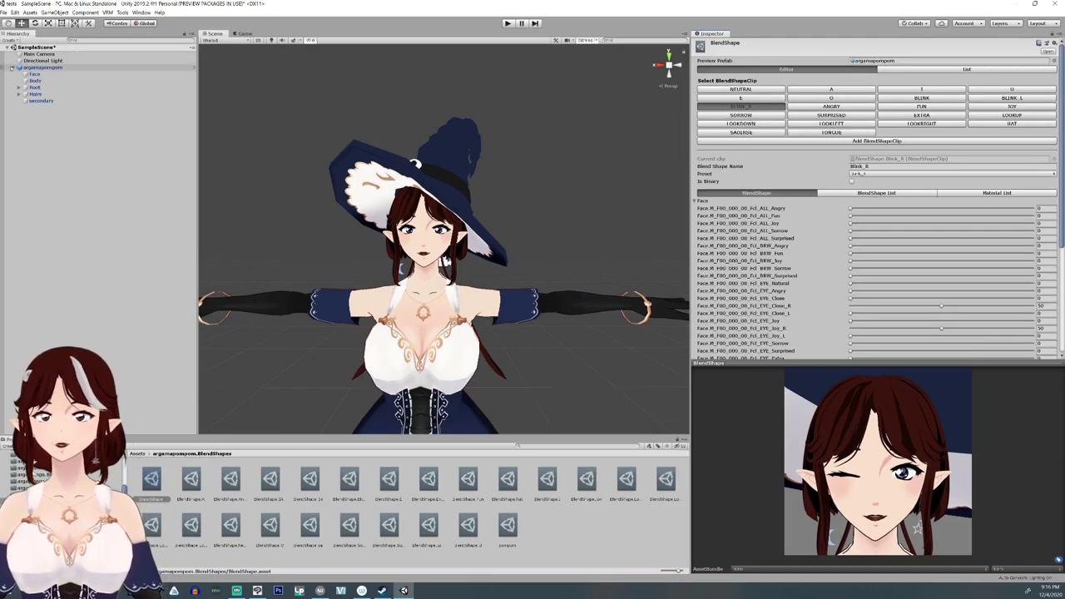
click(46, 67)
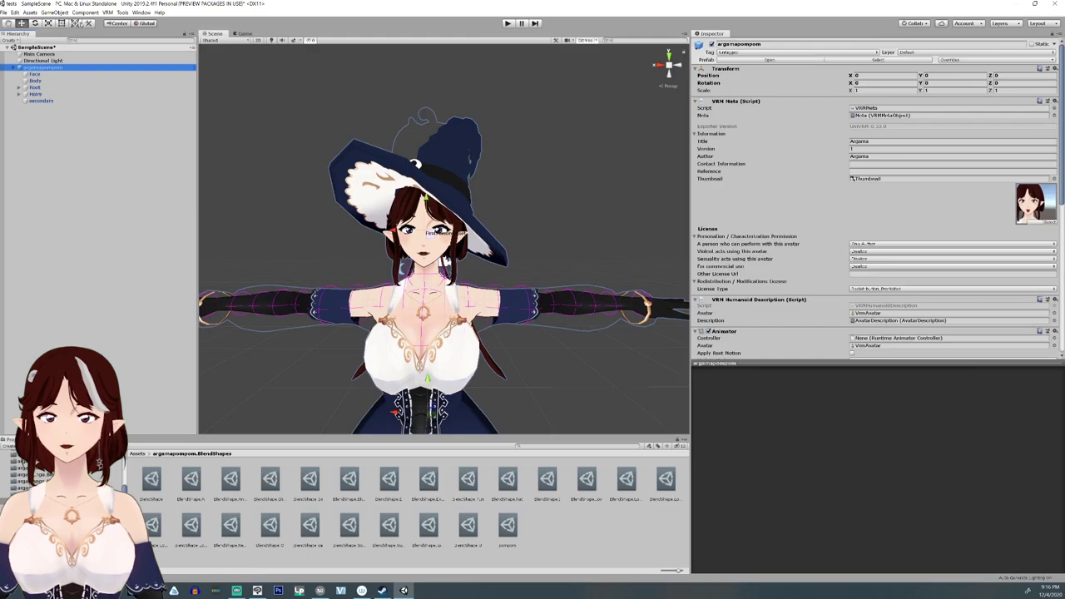
click(107, 13)
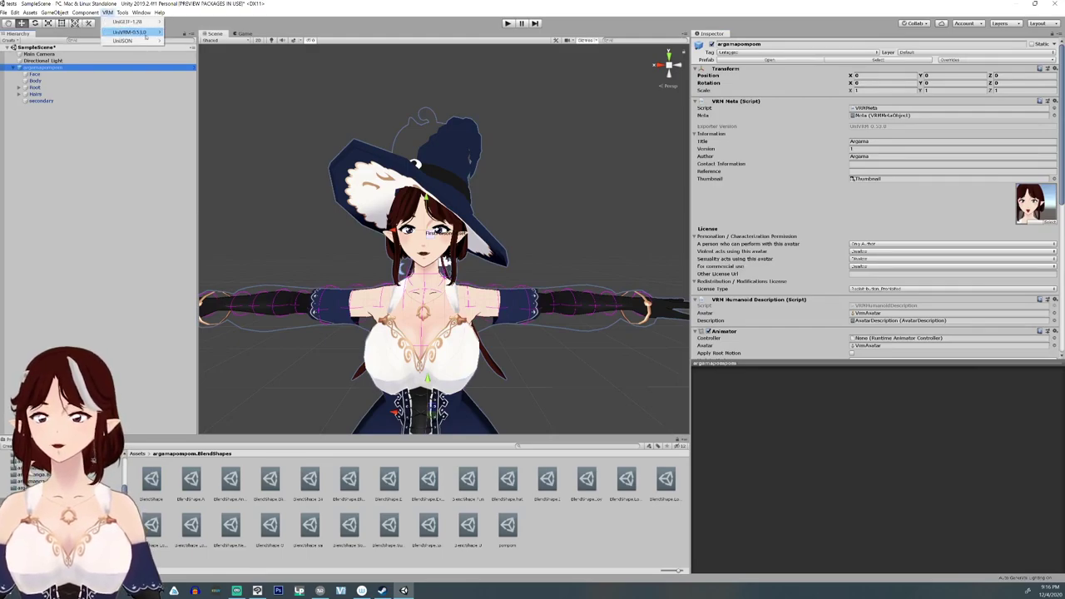
- Open the VRM Exporter via Export humanoid and drag it toward the centre
mouse_move(133, 31)
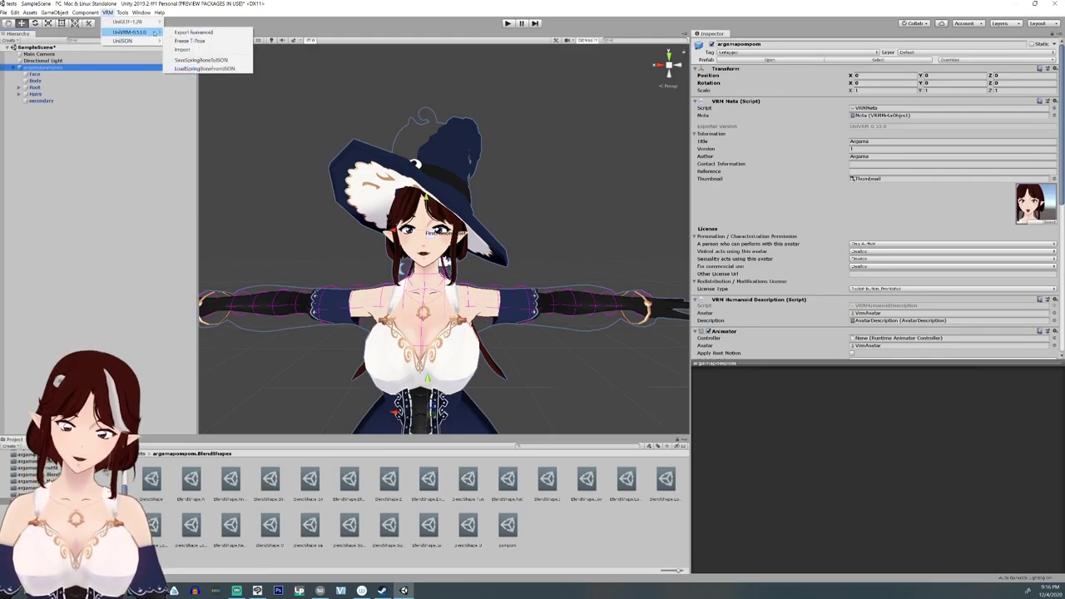
click(200, 32)
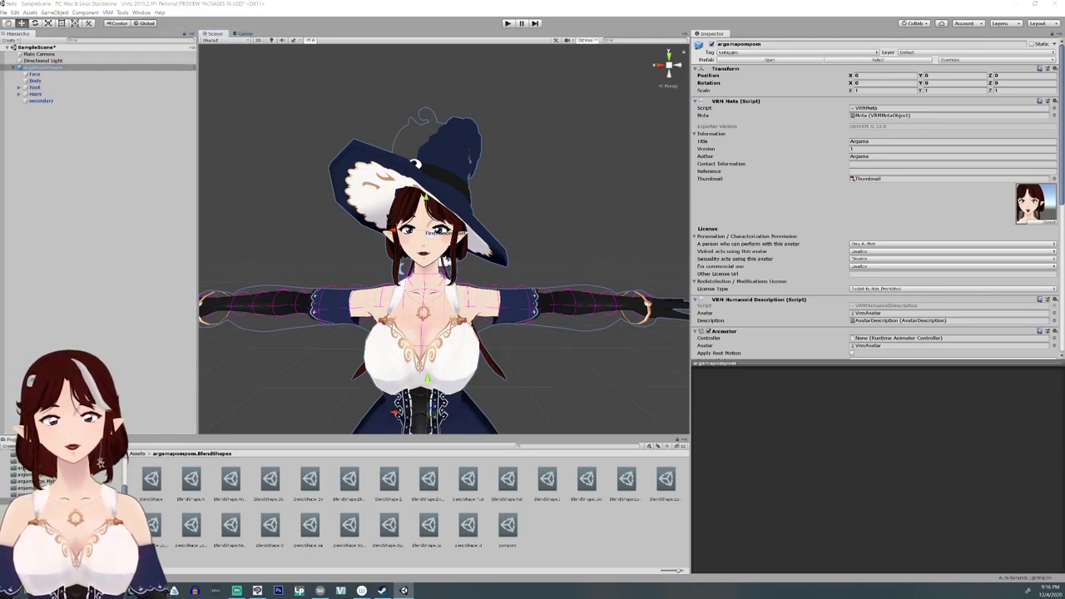
drag(370, 181, 680, 155)
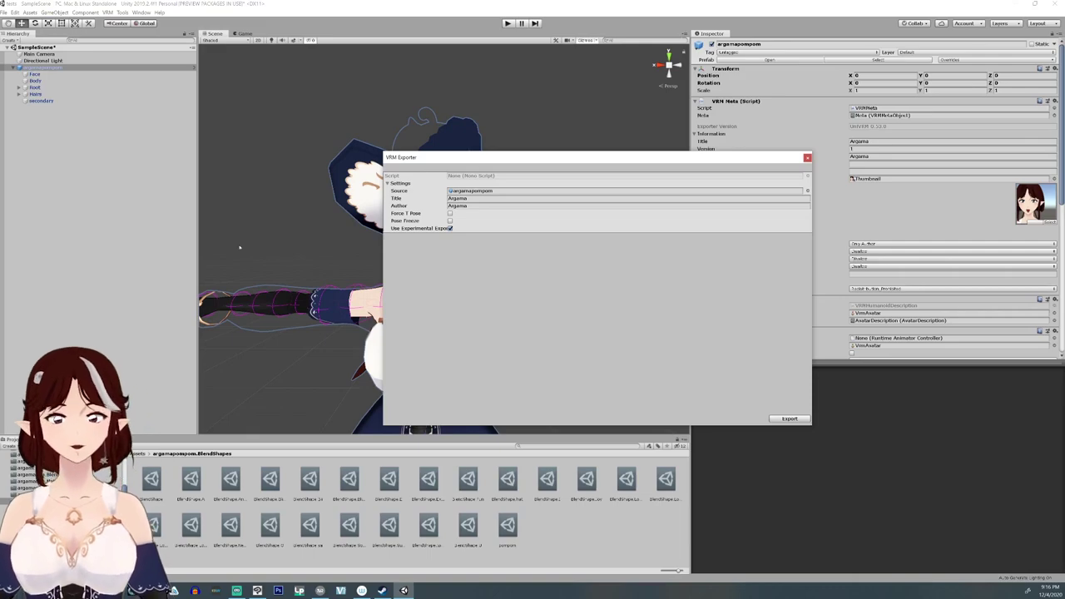
drag(548, 157, 678, 166)
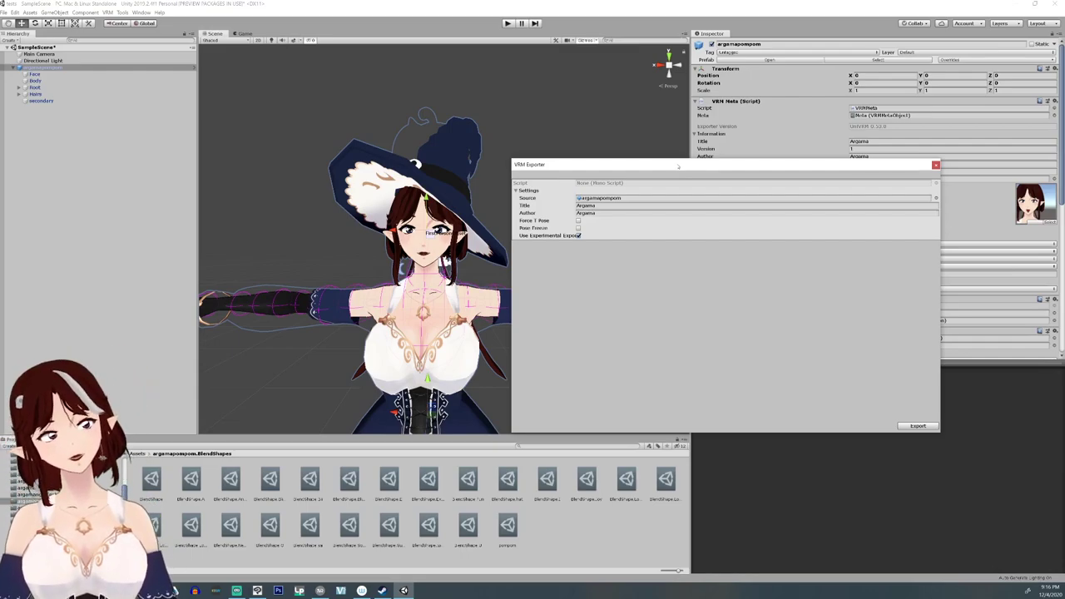
- Reposition the exporter to reveal its License section and make it narrower and taller
drag(678, 166, 715, 165)
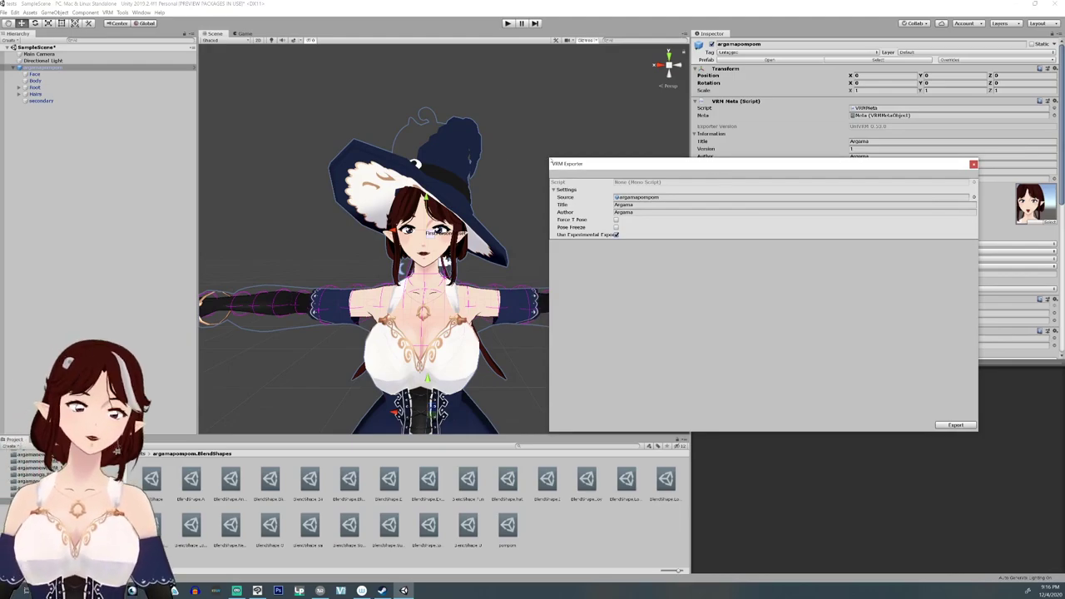
drag(632, 163, 644, 215)
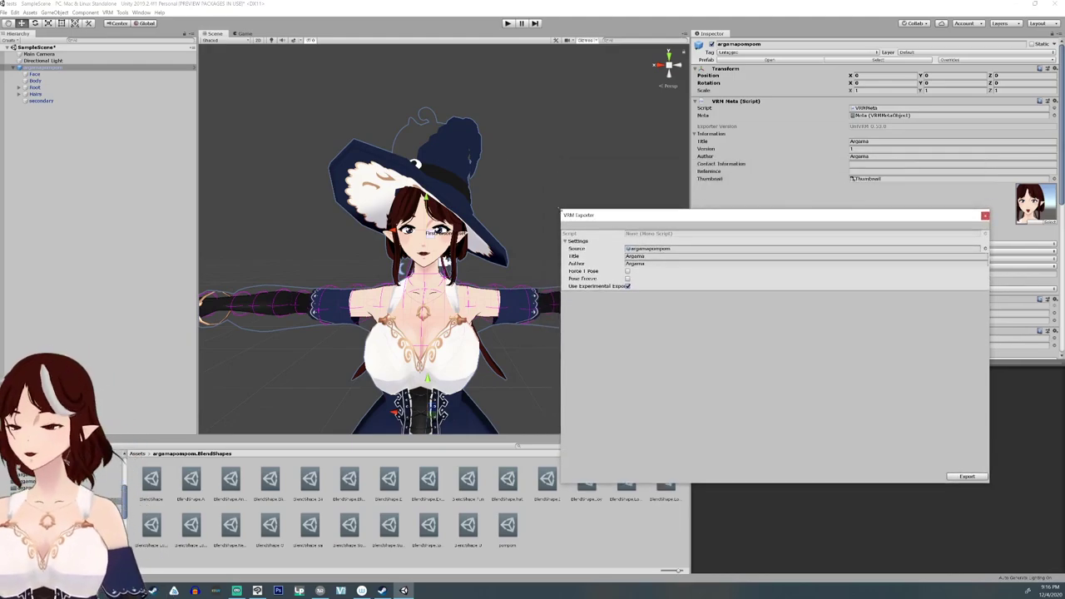
drag(563, 212, 639, 220)
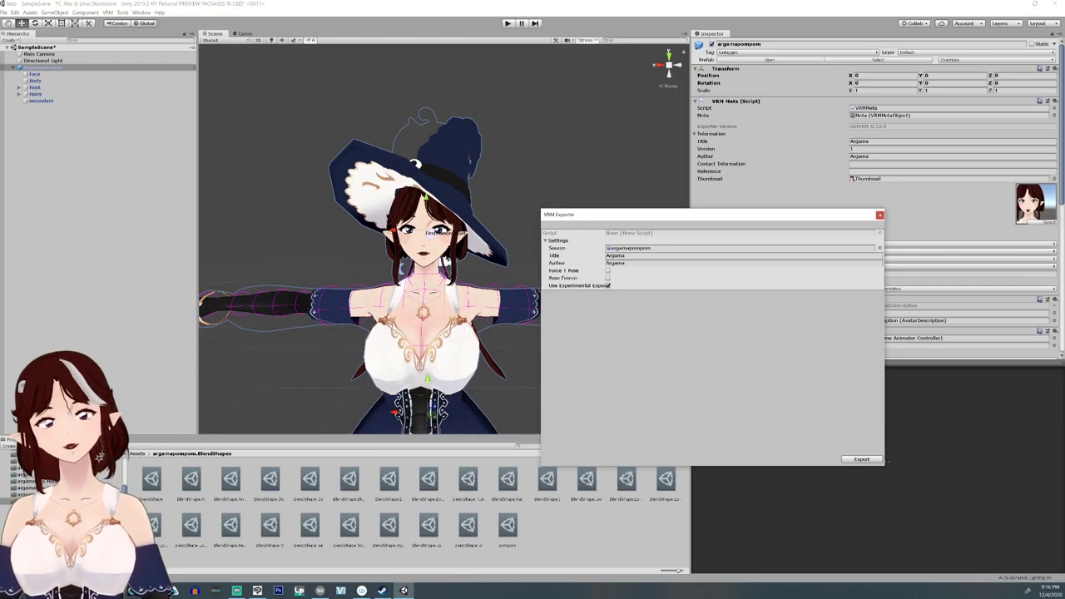
drag(887, 464, 831, 495)
drag(703, 213, 723, 229)
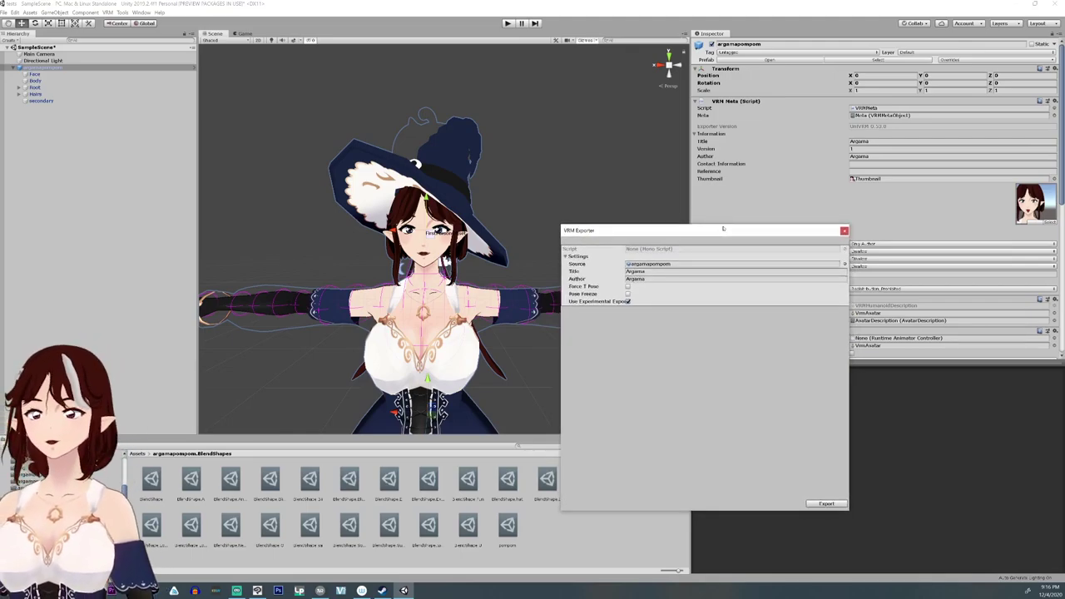